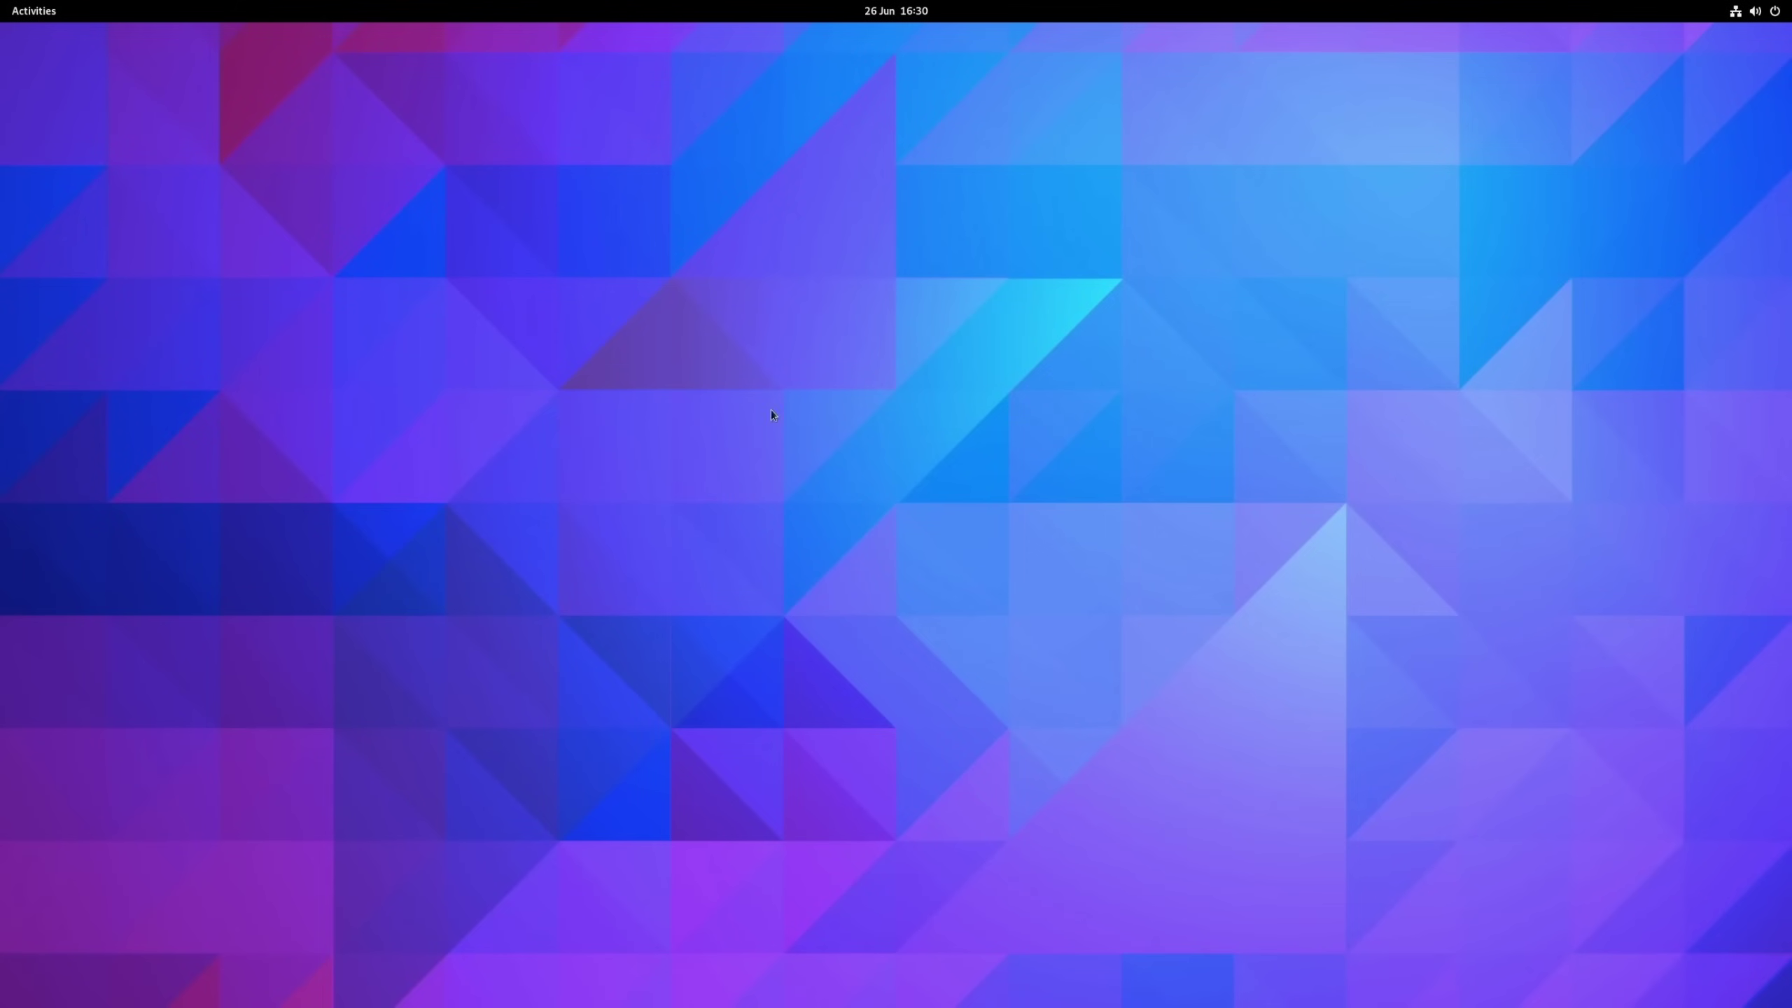
Open the GNOME Activities overview and show the grid of installed applications.
key(super)
click(1038, 958)
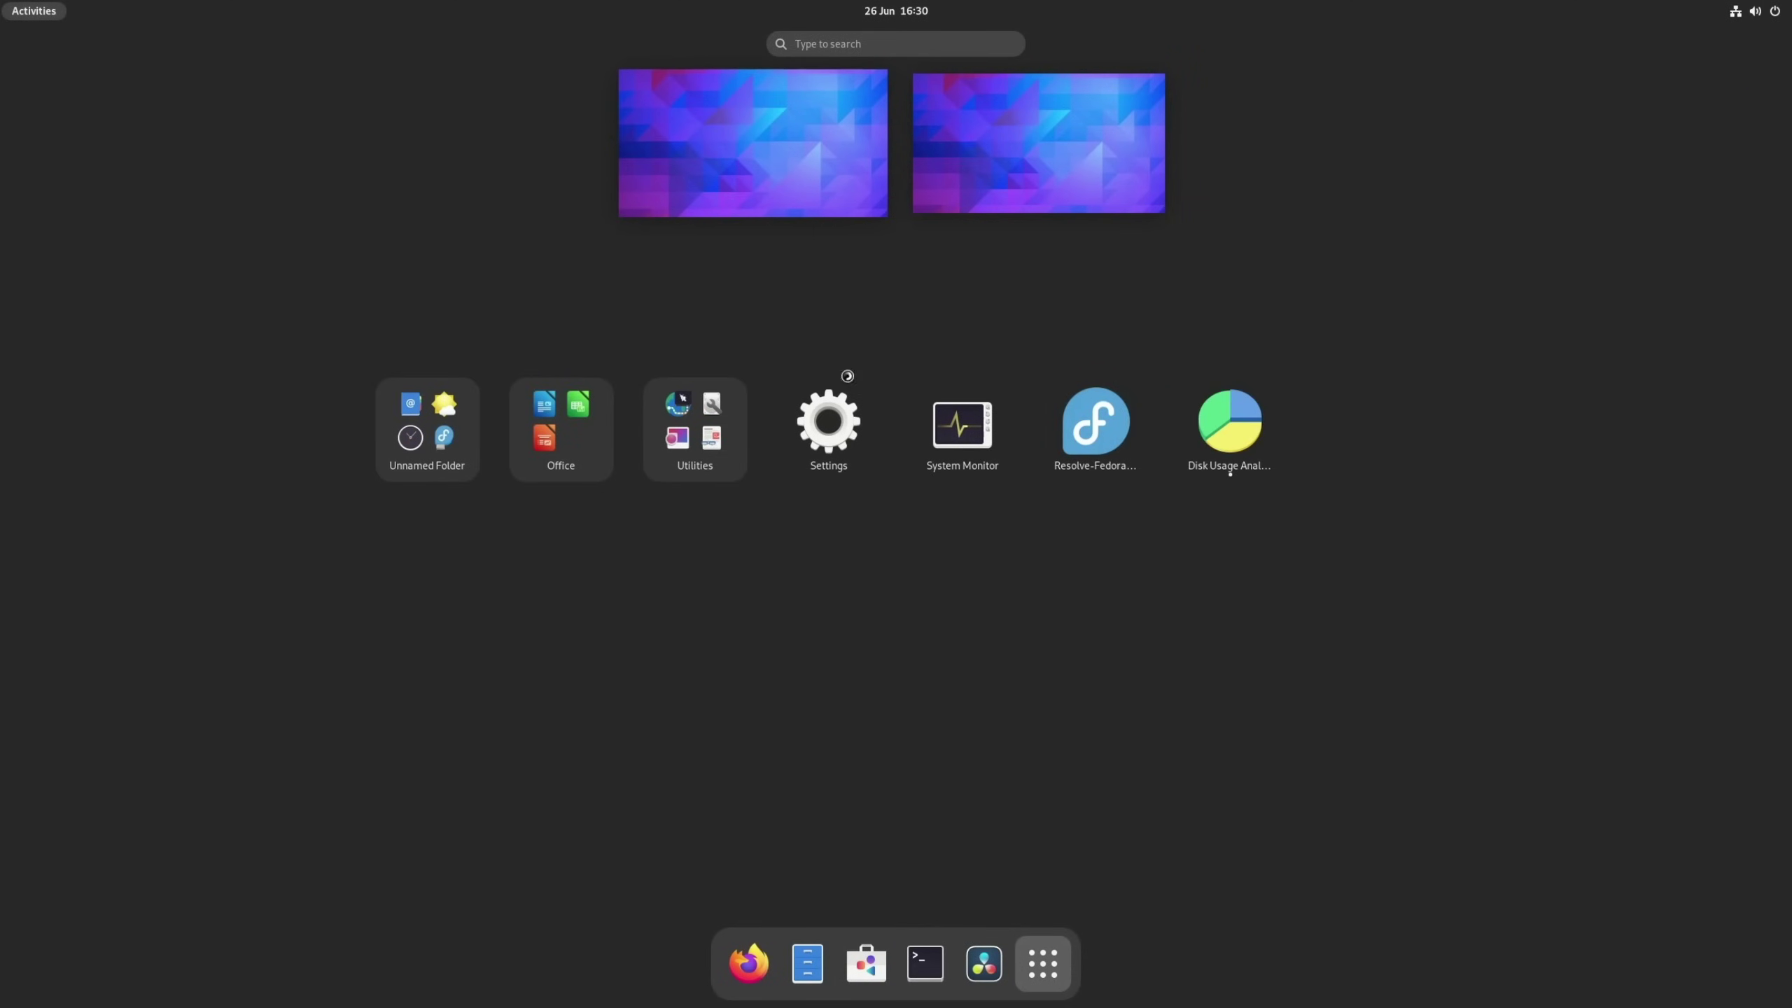
Drag the Settings icon from the app grid onto the second workspace thumbnail.
drag(1010, 152, 1008, 155)
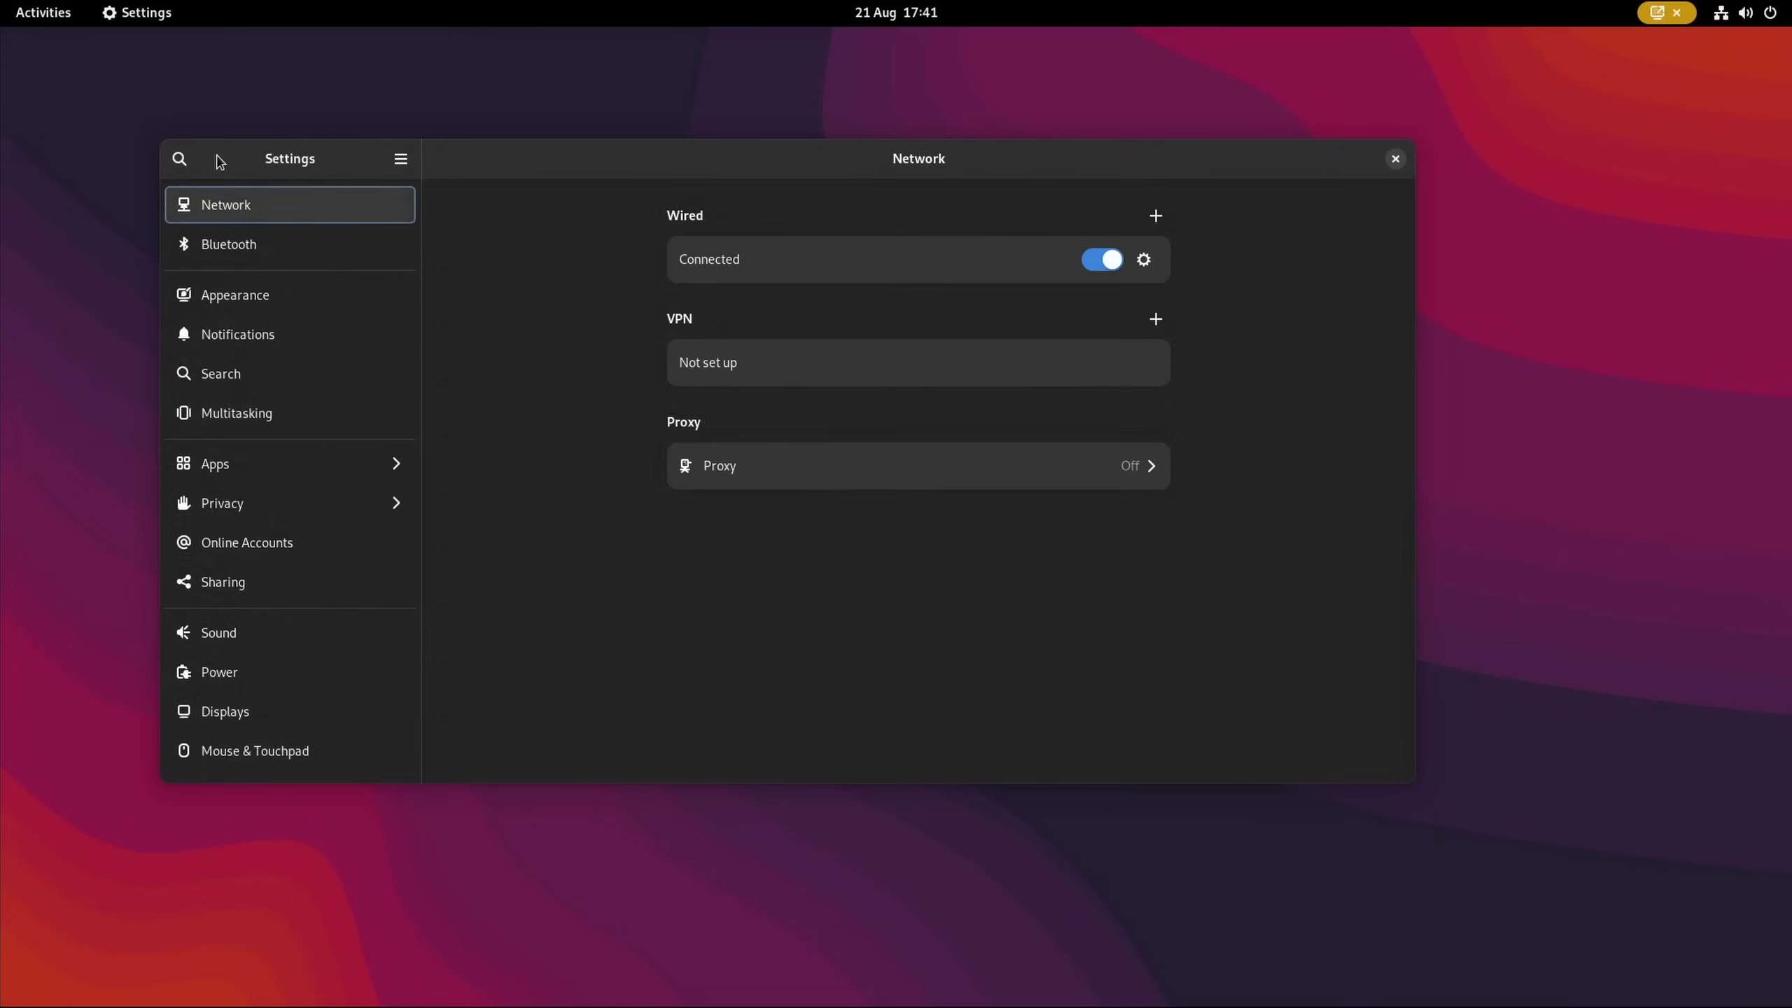
Search Settings for 'task', find no taskbar option, clear it, and return to the app grid.
text(taskbar)
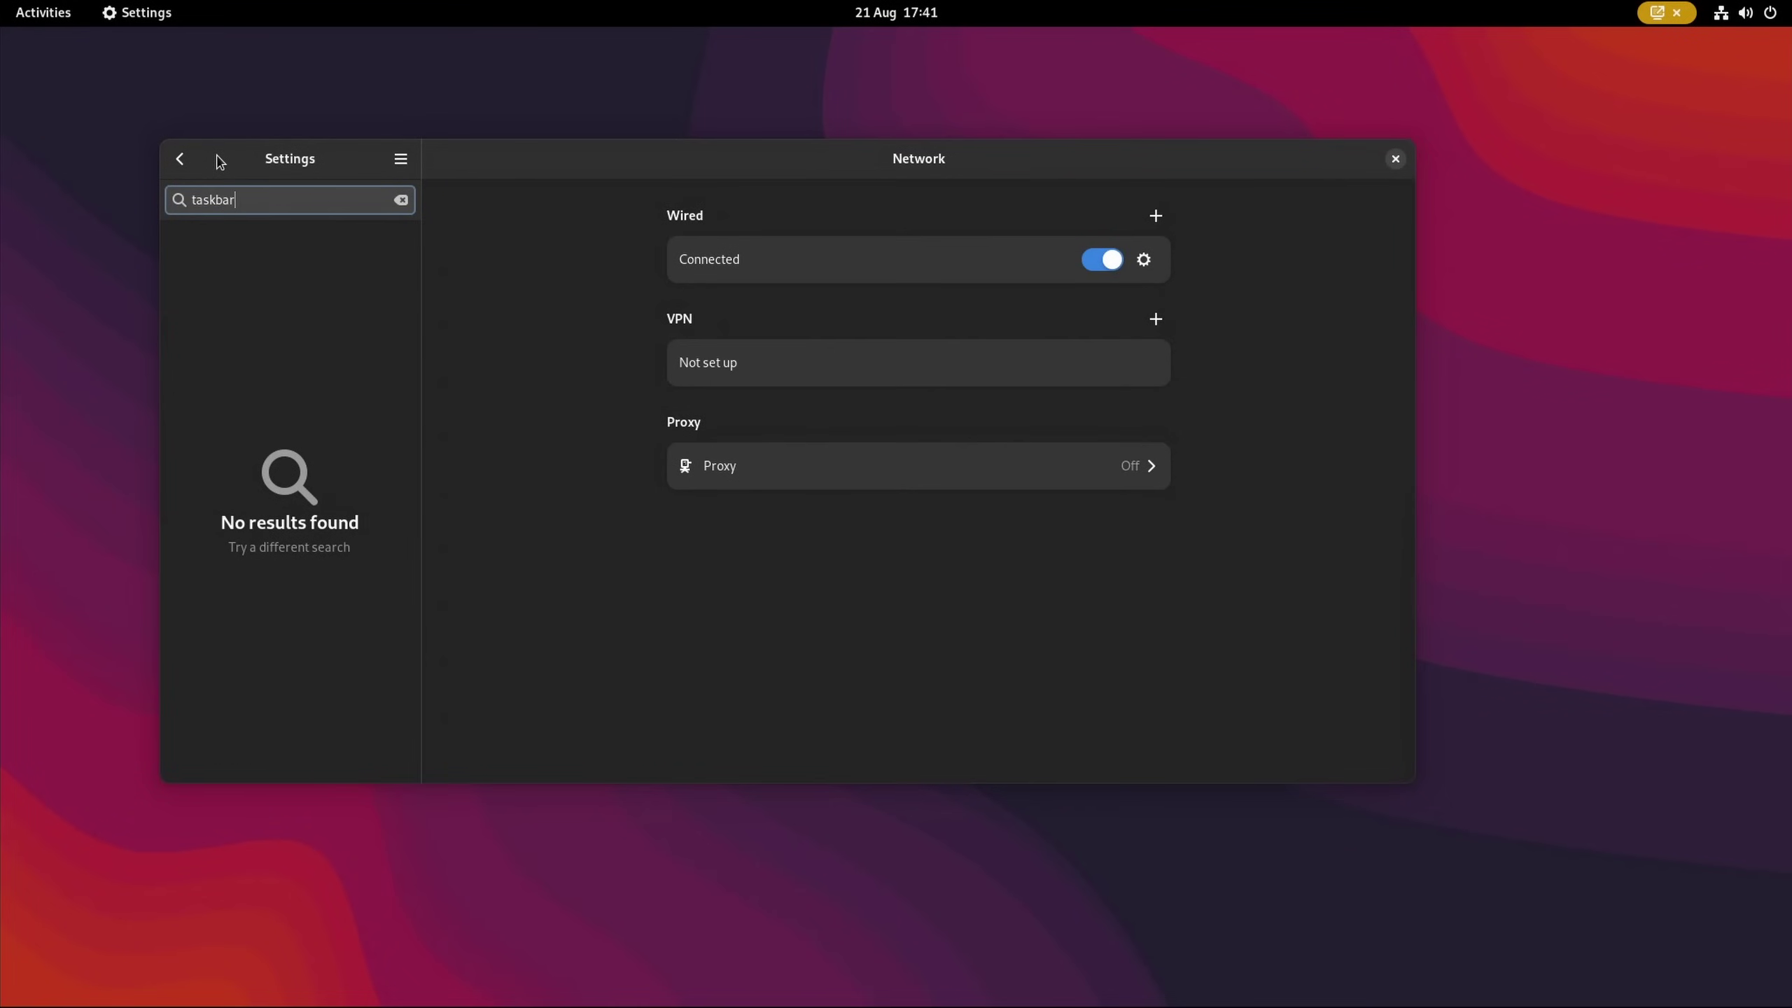
key(BackSpace)
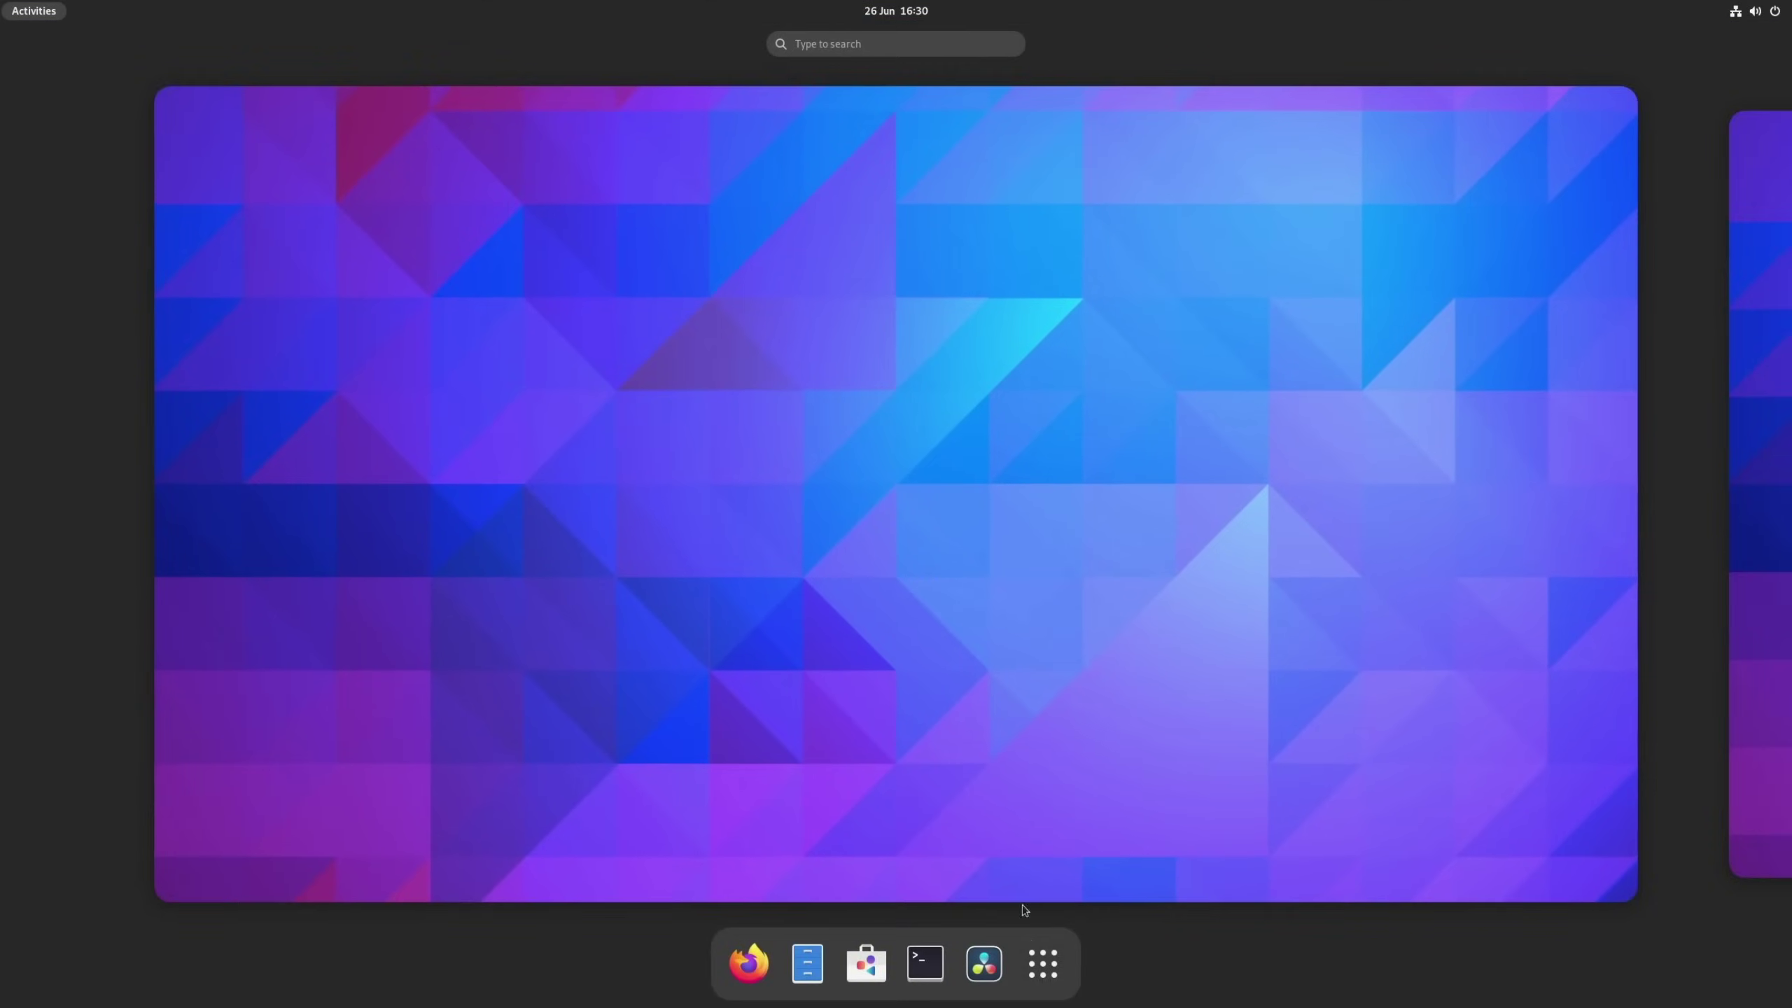
click(1043, 963)
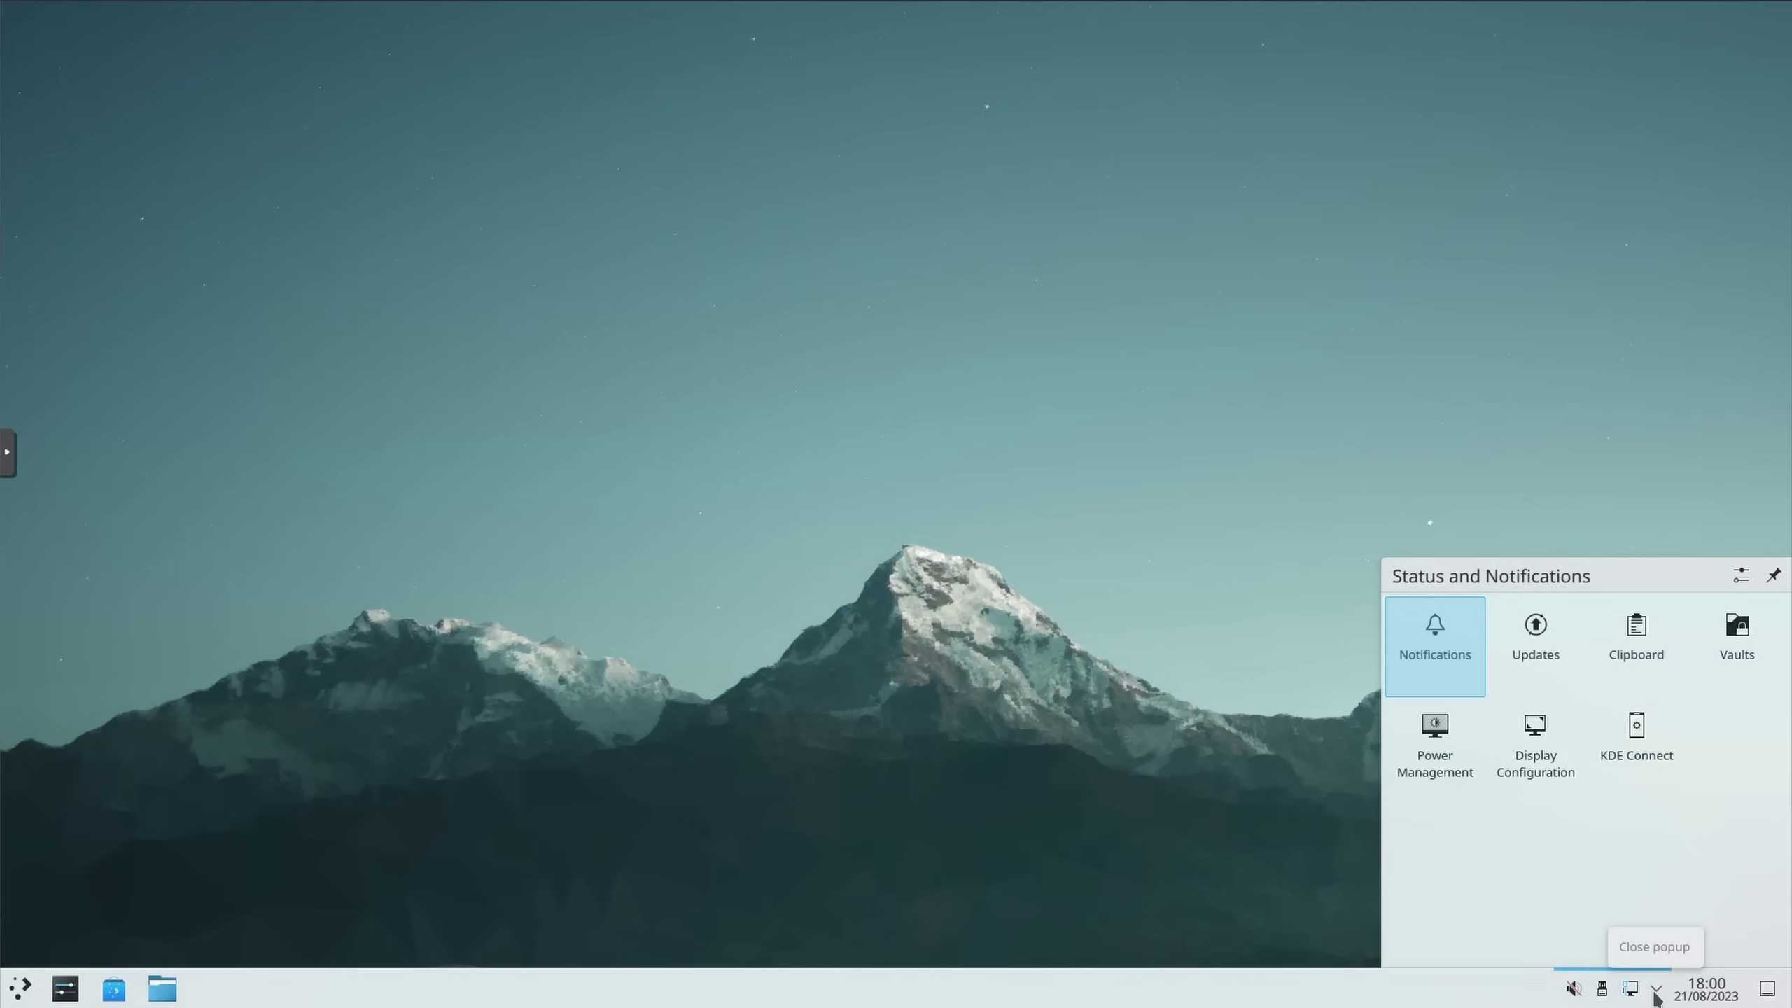
Close the Plasma tray popup and browse the Application Launcher's category list.
click(1655, 992)
click(21, 988)
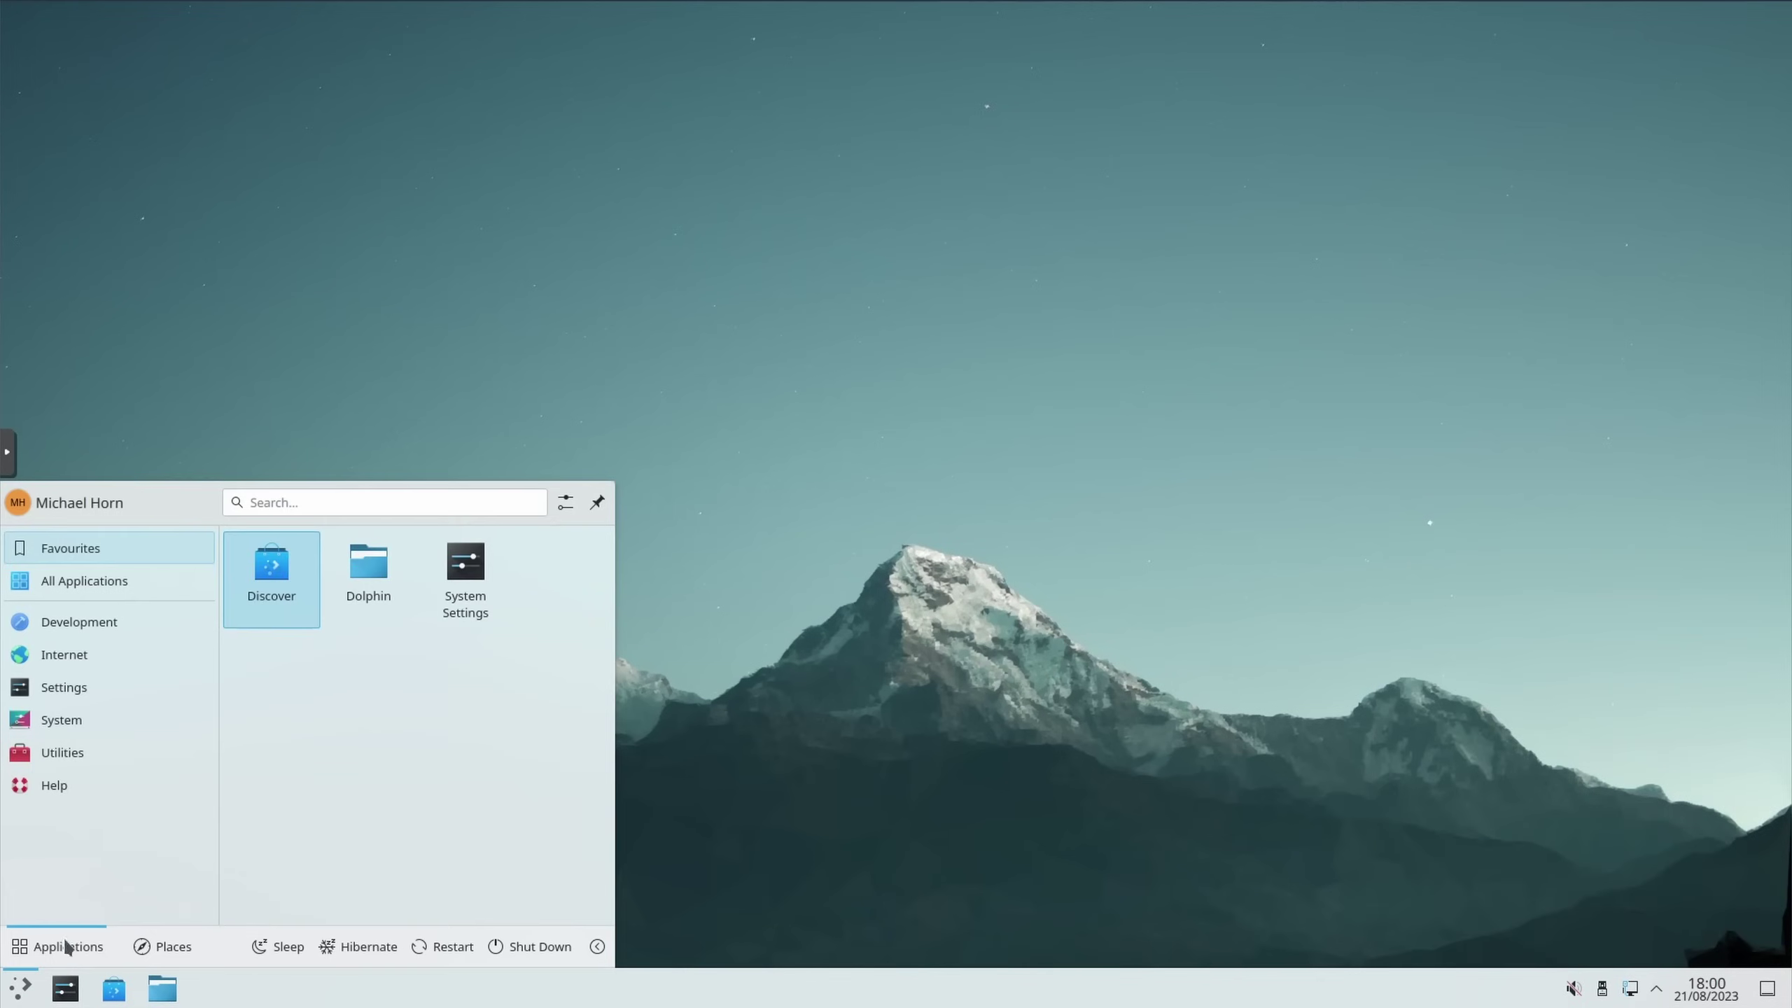
mouse_move(80, 576)
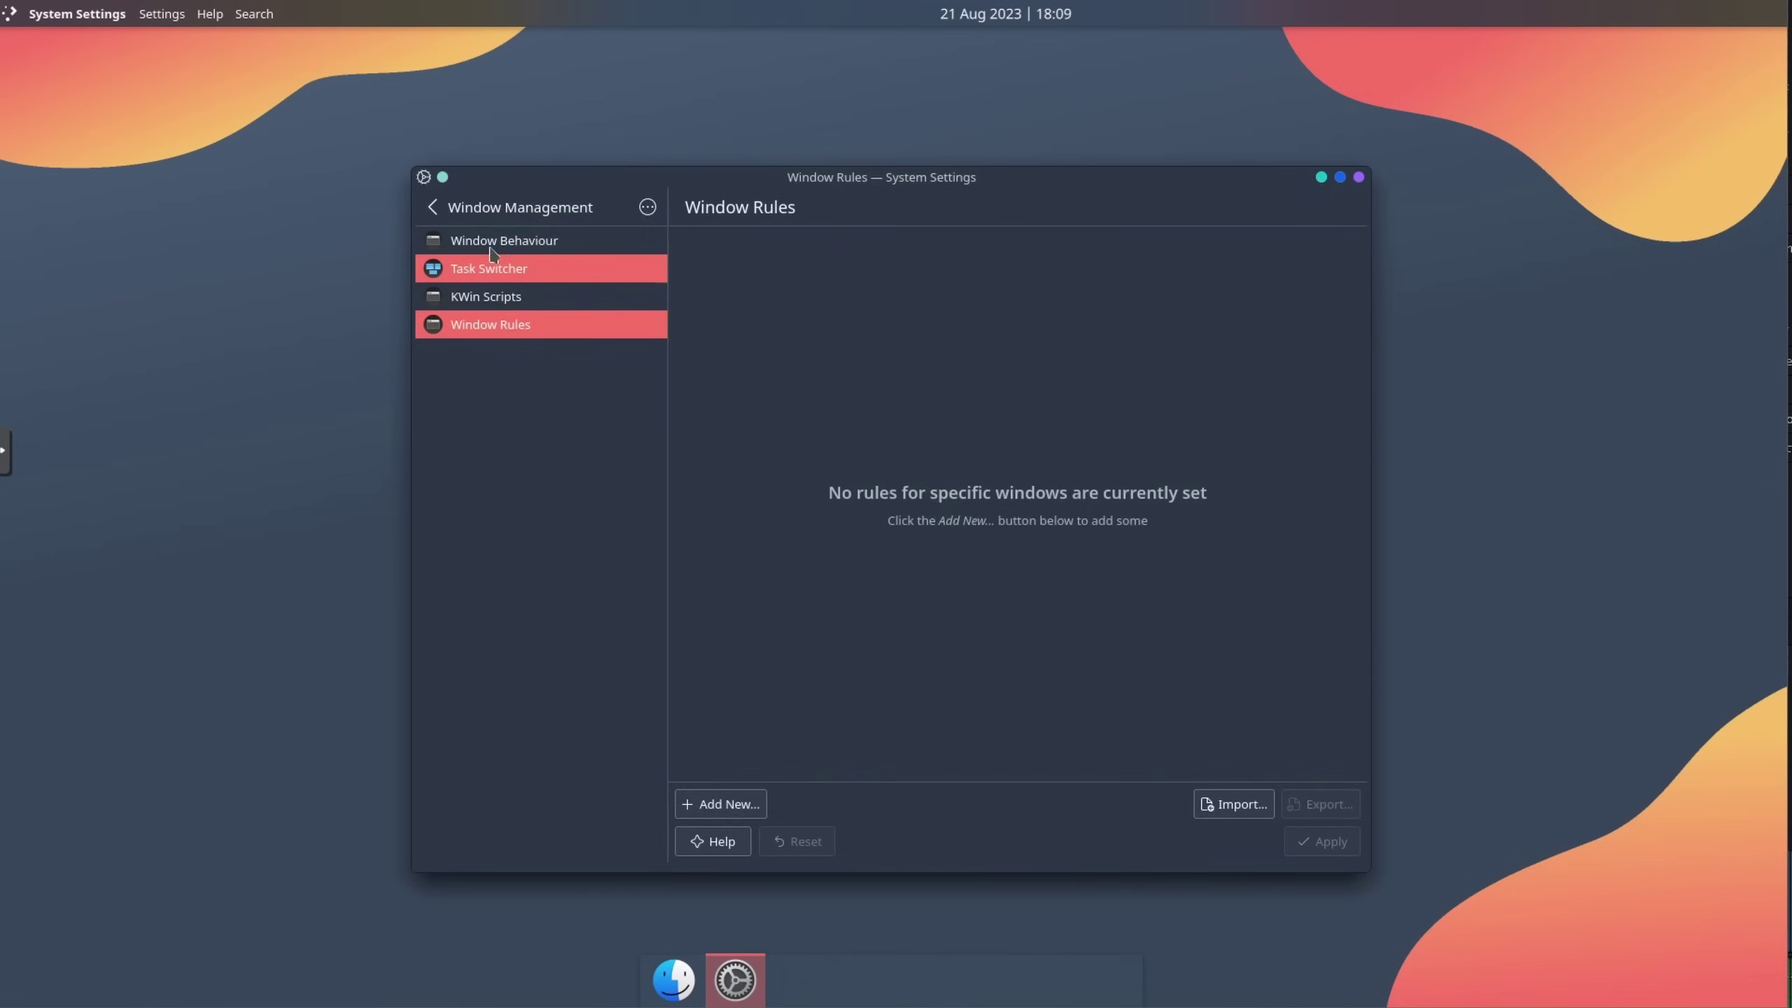
click(469, 236)
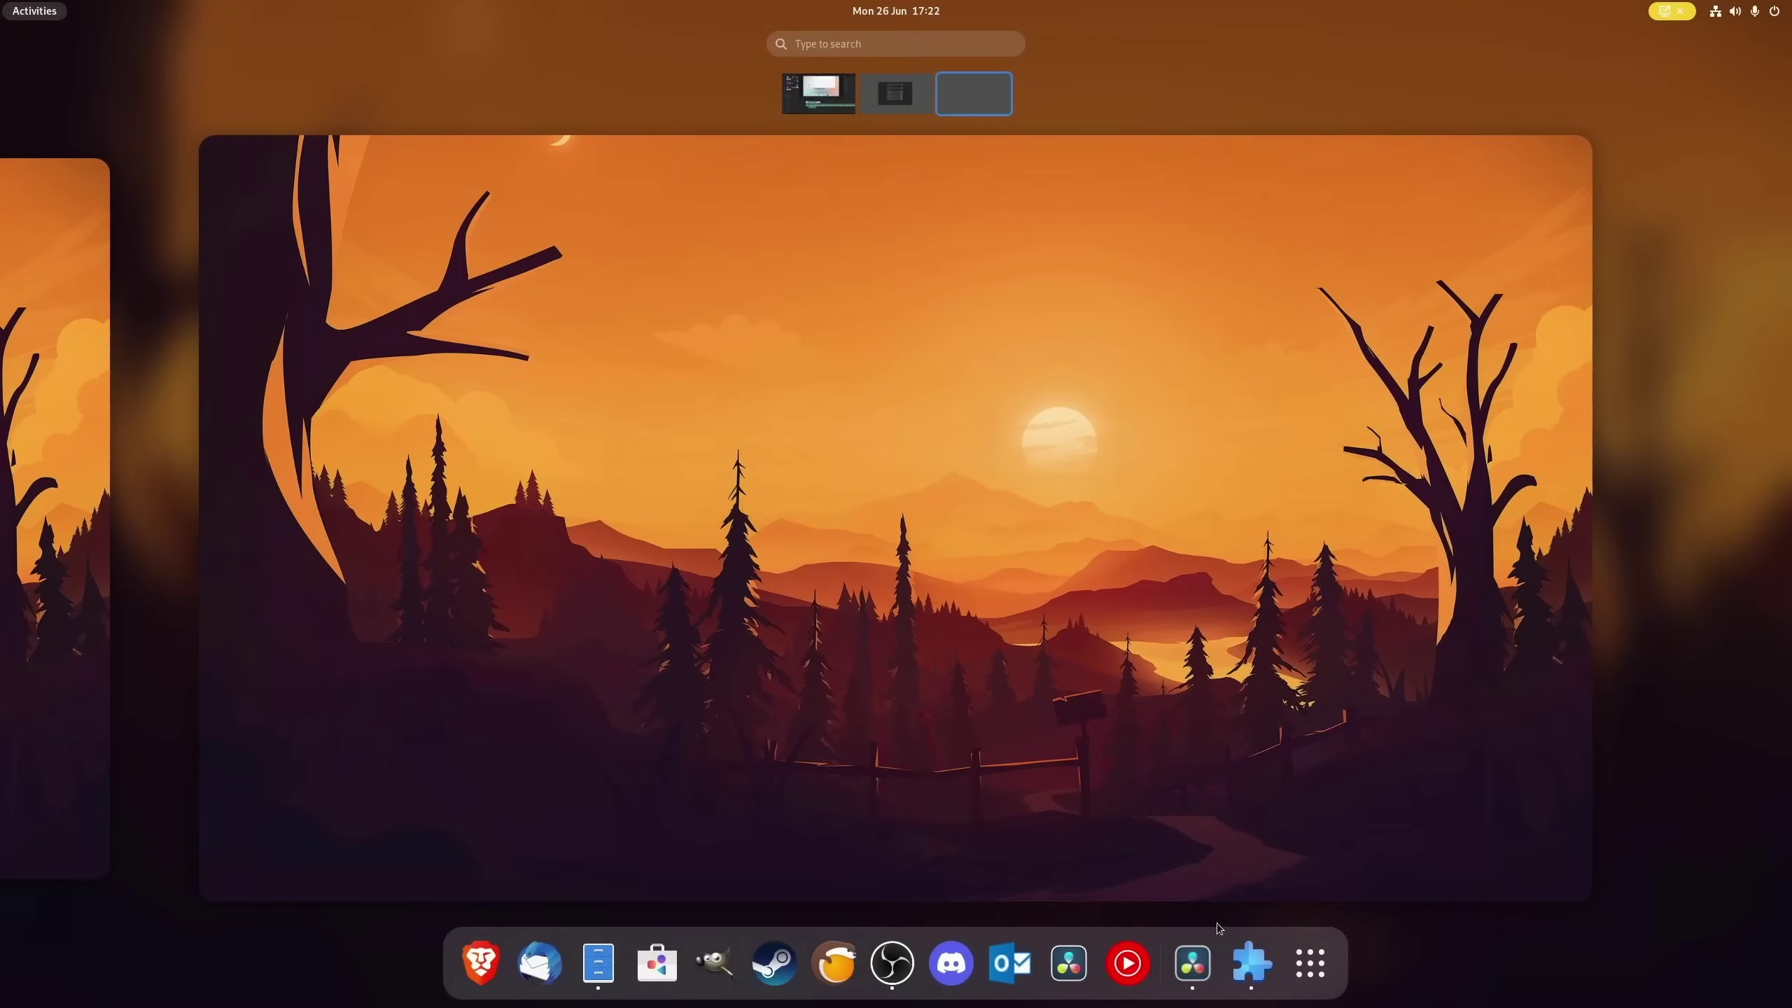
Stop peeking at the desktop, then open and close the Status and Notifications popup.
click(1310, 963)
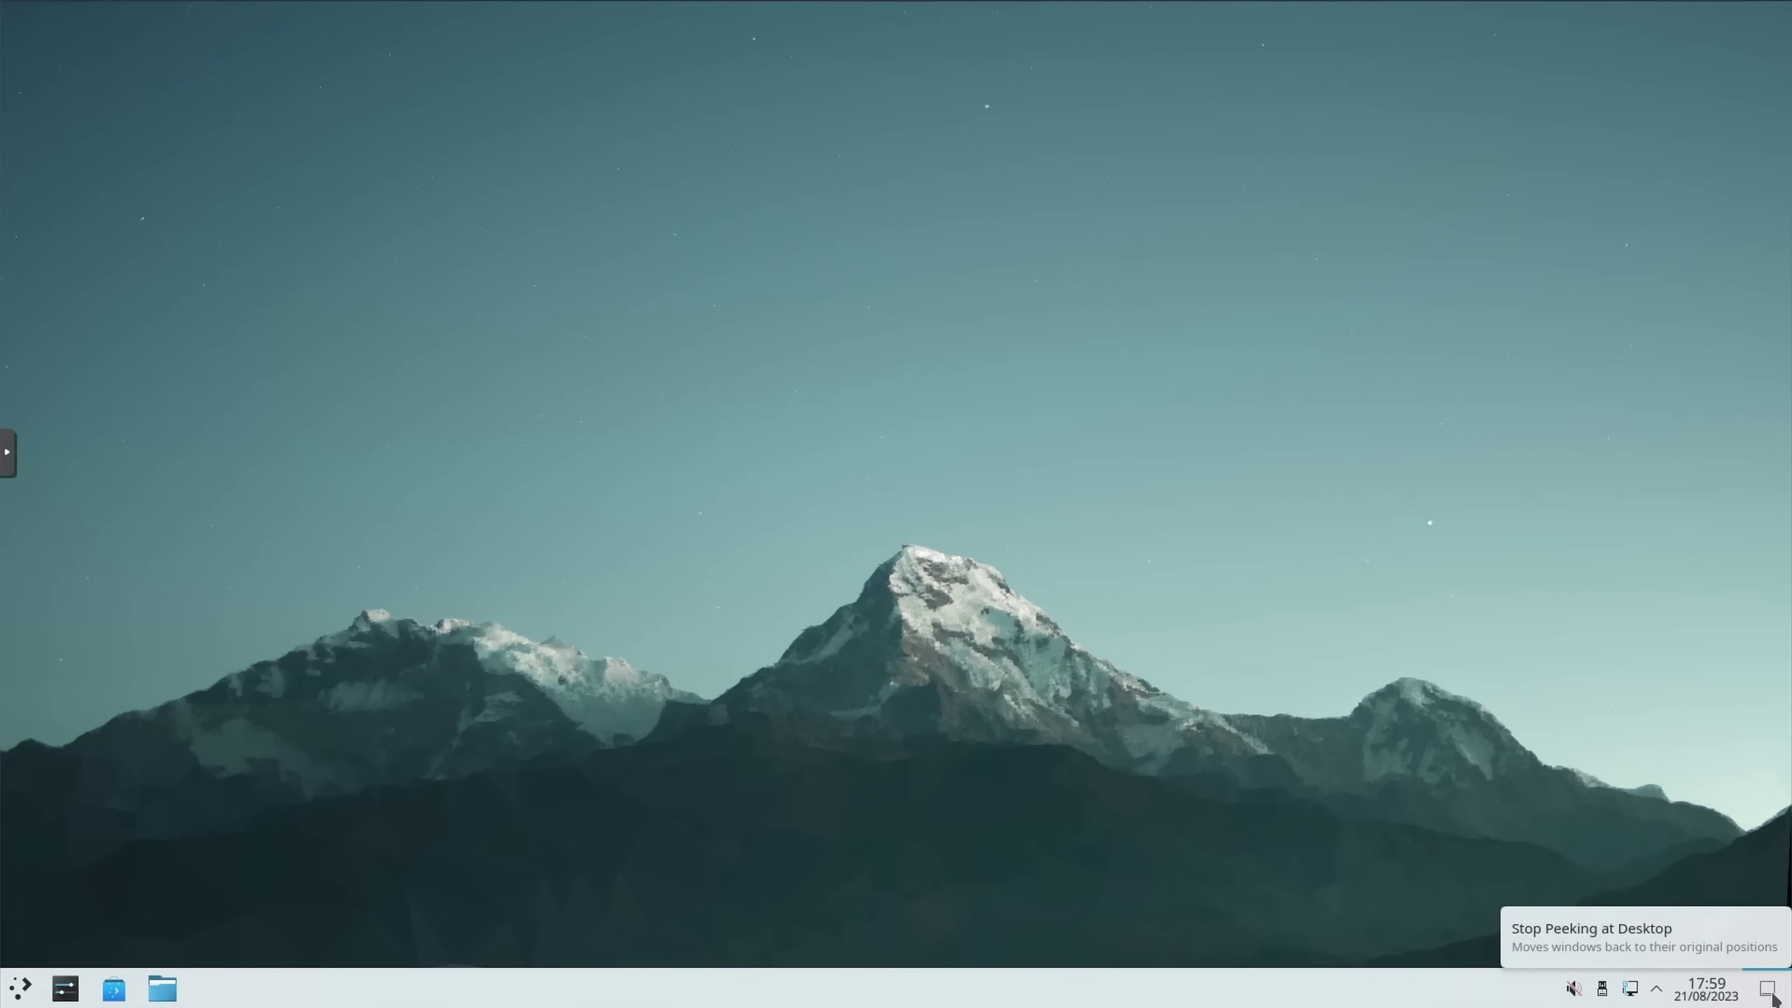
click(1770, 992)
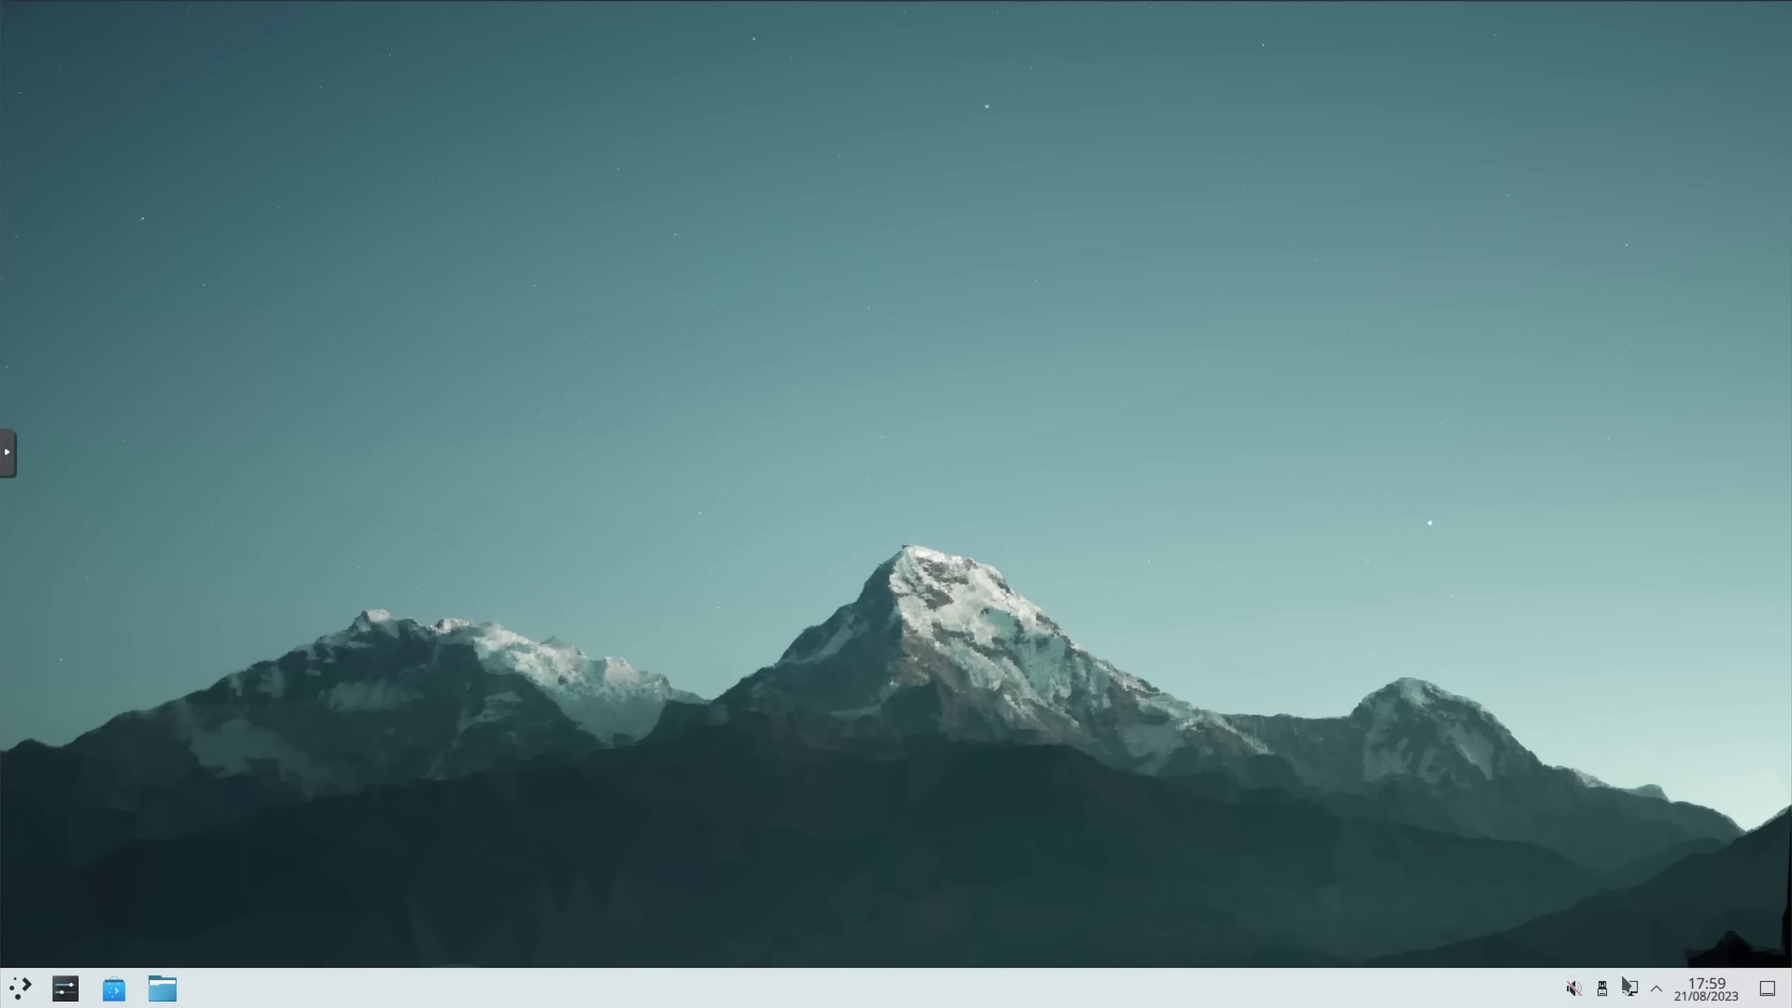
click(1656, 991)
click(1655, 992)
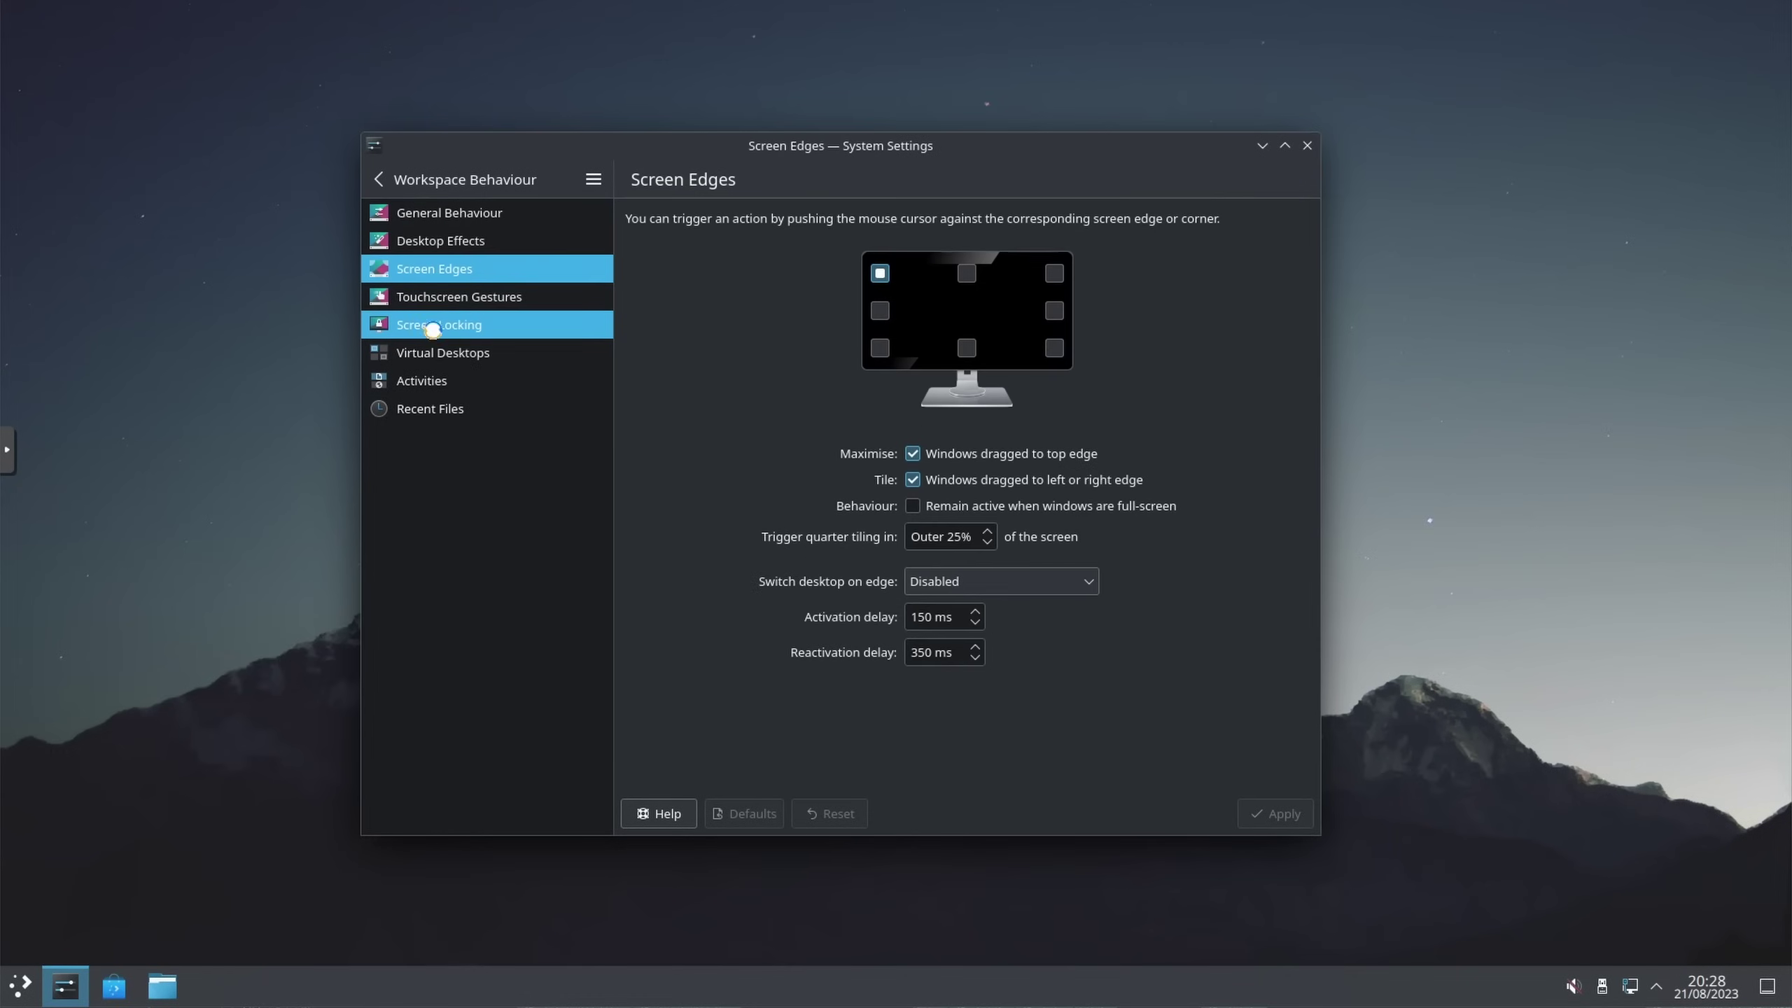
View Screen Locking, Screen Edges and Desktop Effects, then go to Appearance > Colours.
click(432, 326)
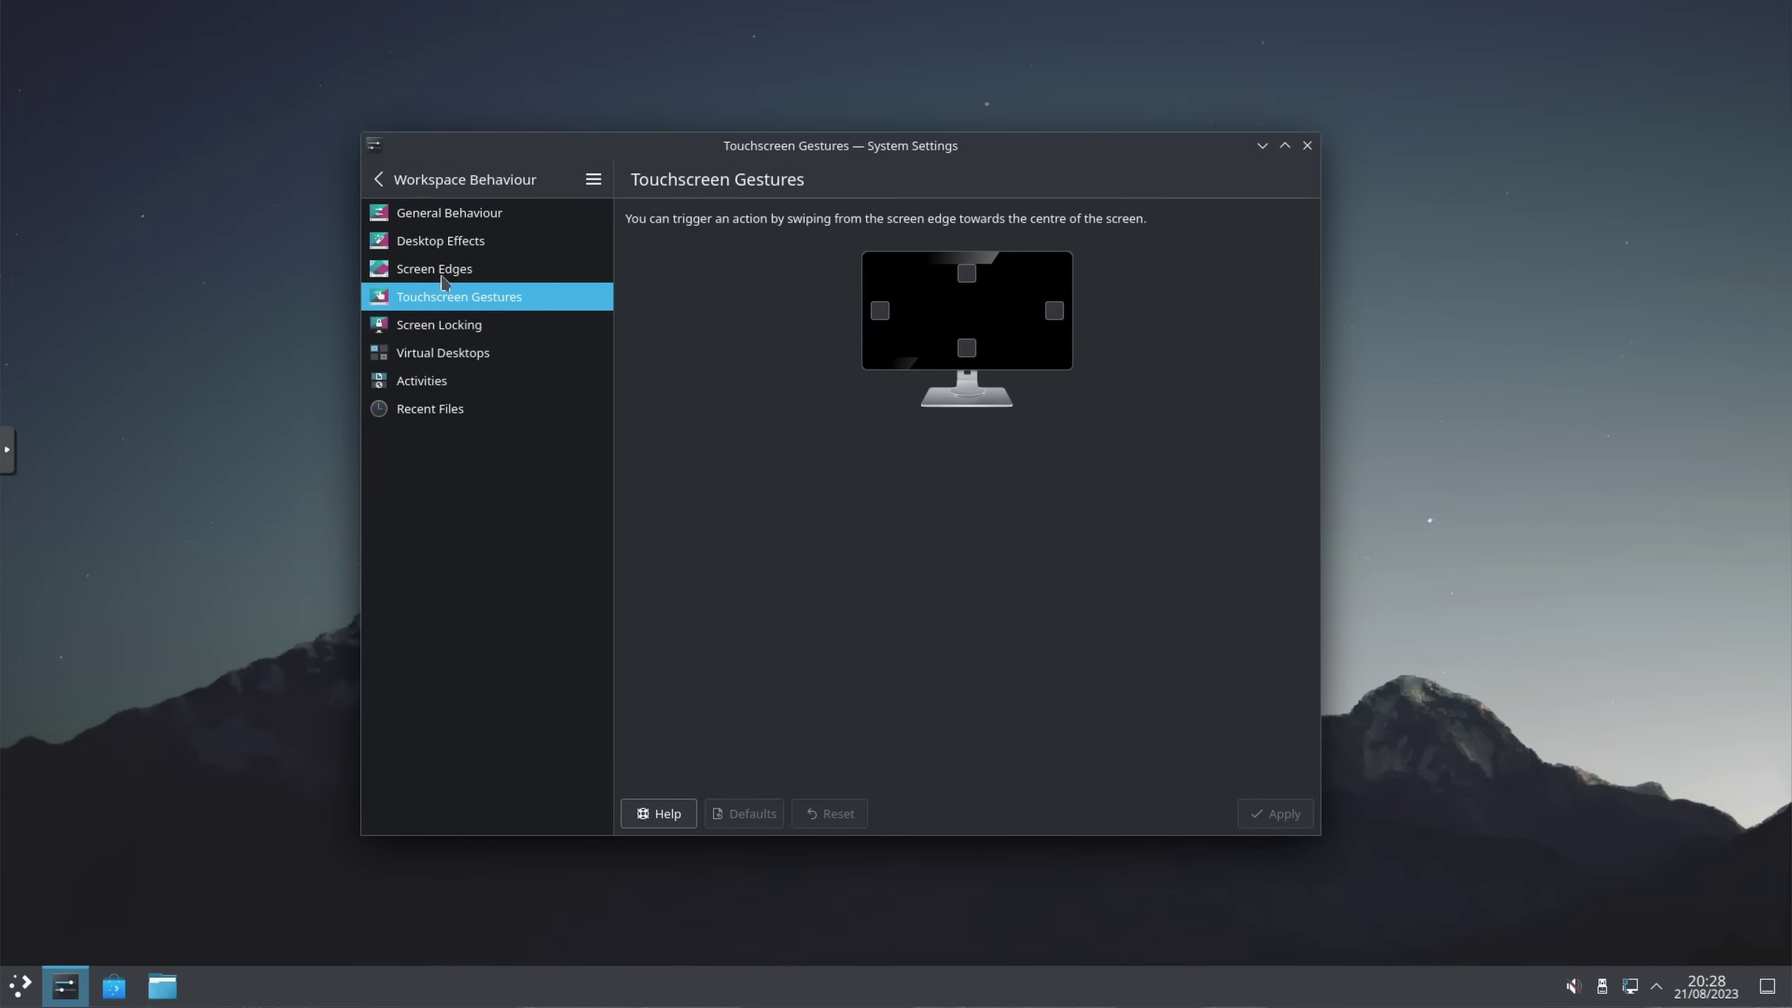
click(445, 275)
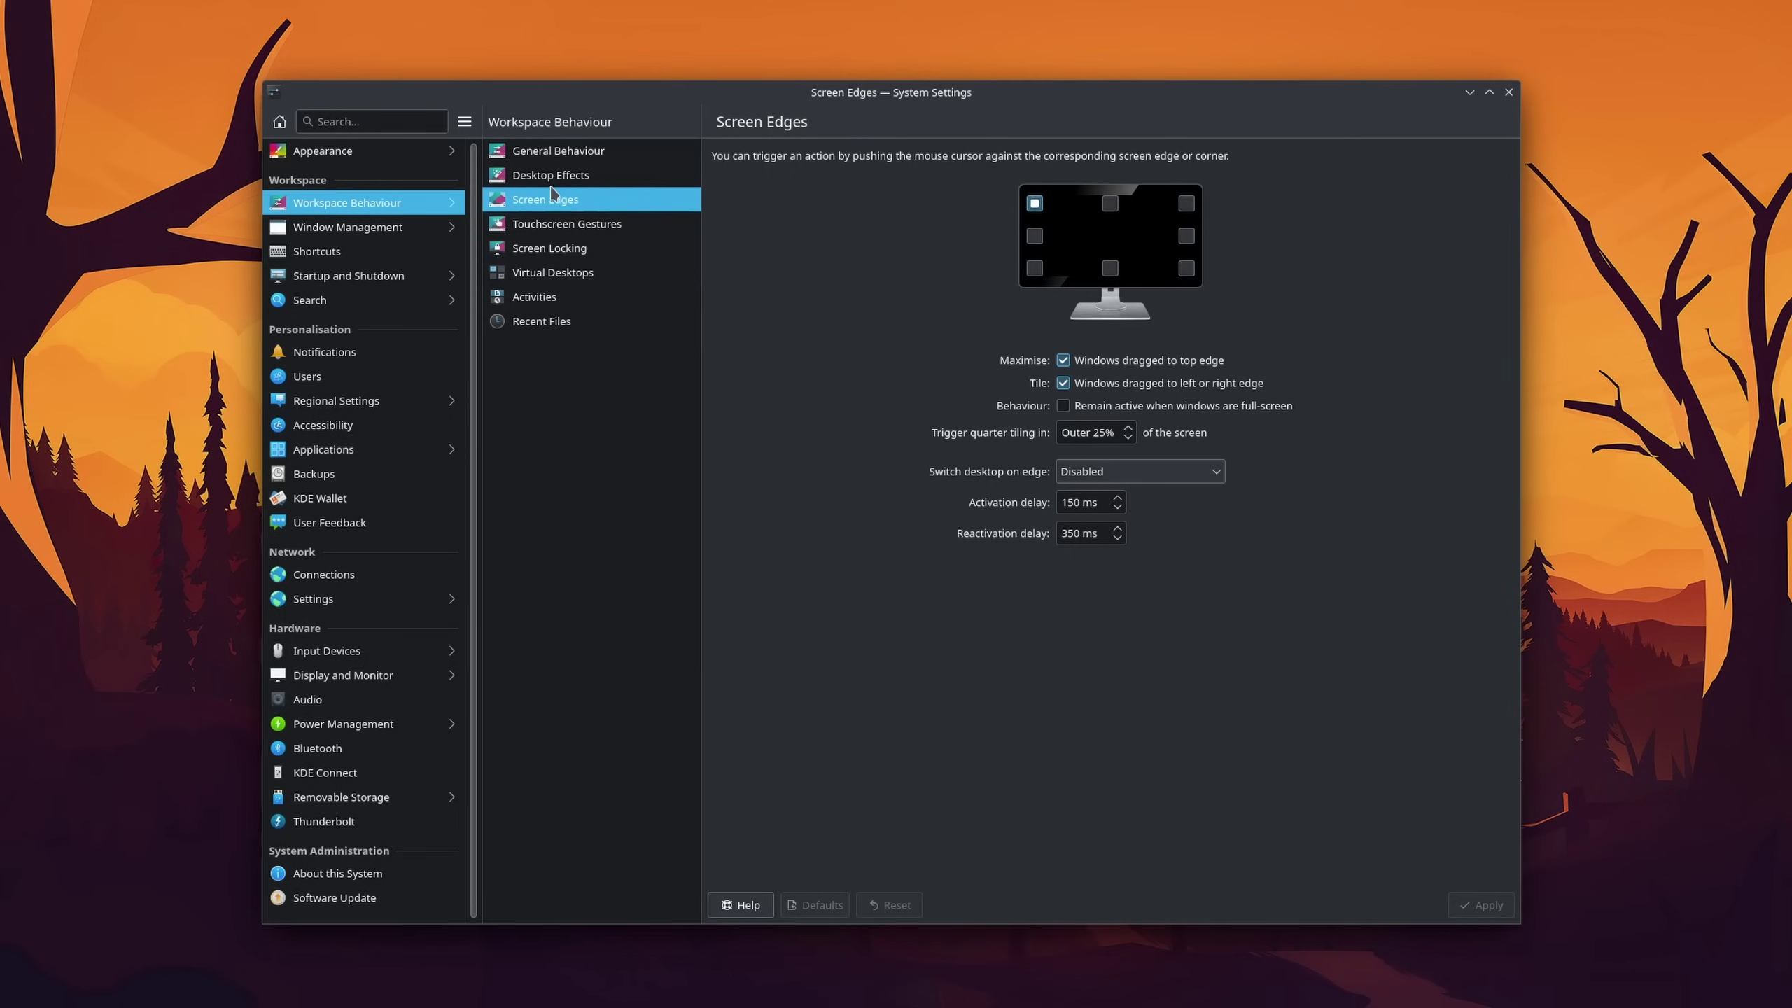
click(541, 181)
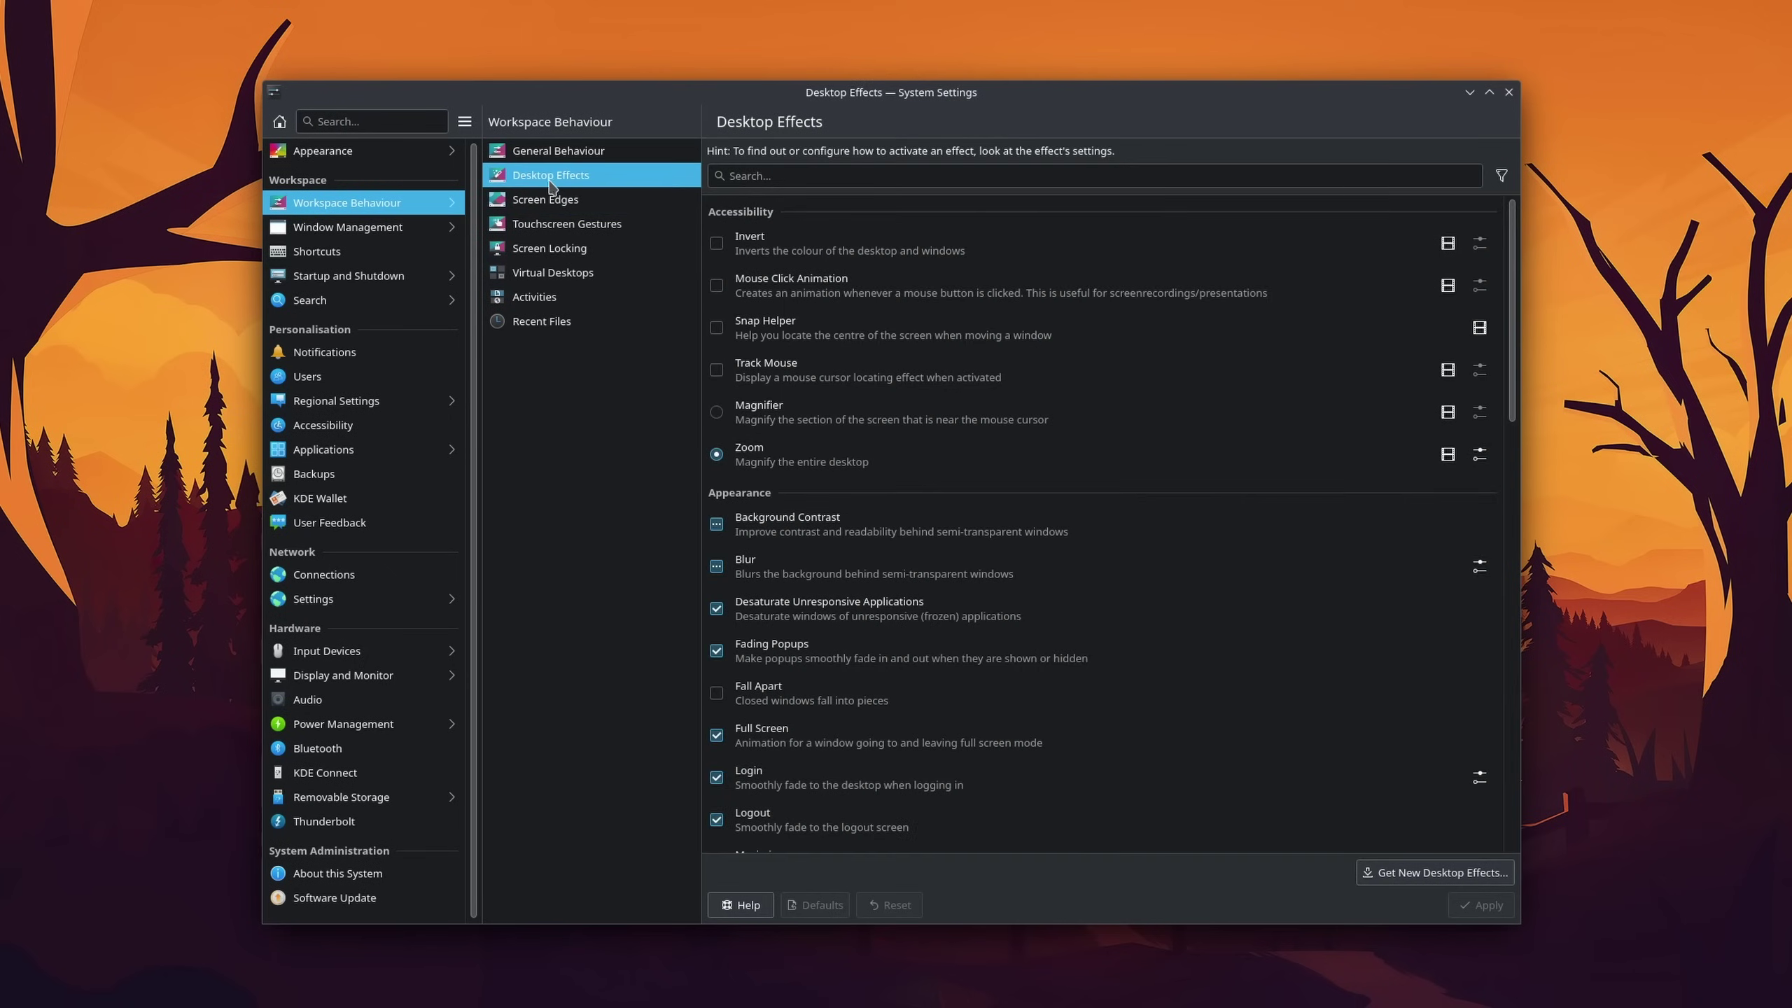
scroll(797, 403, down, 2)
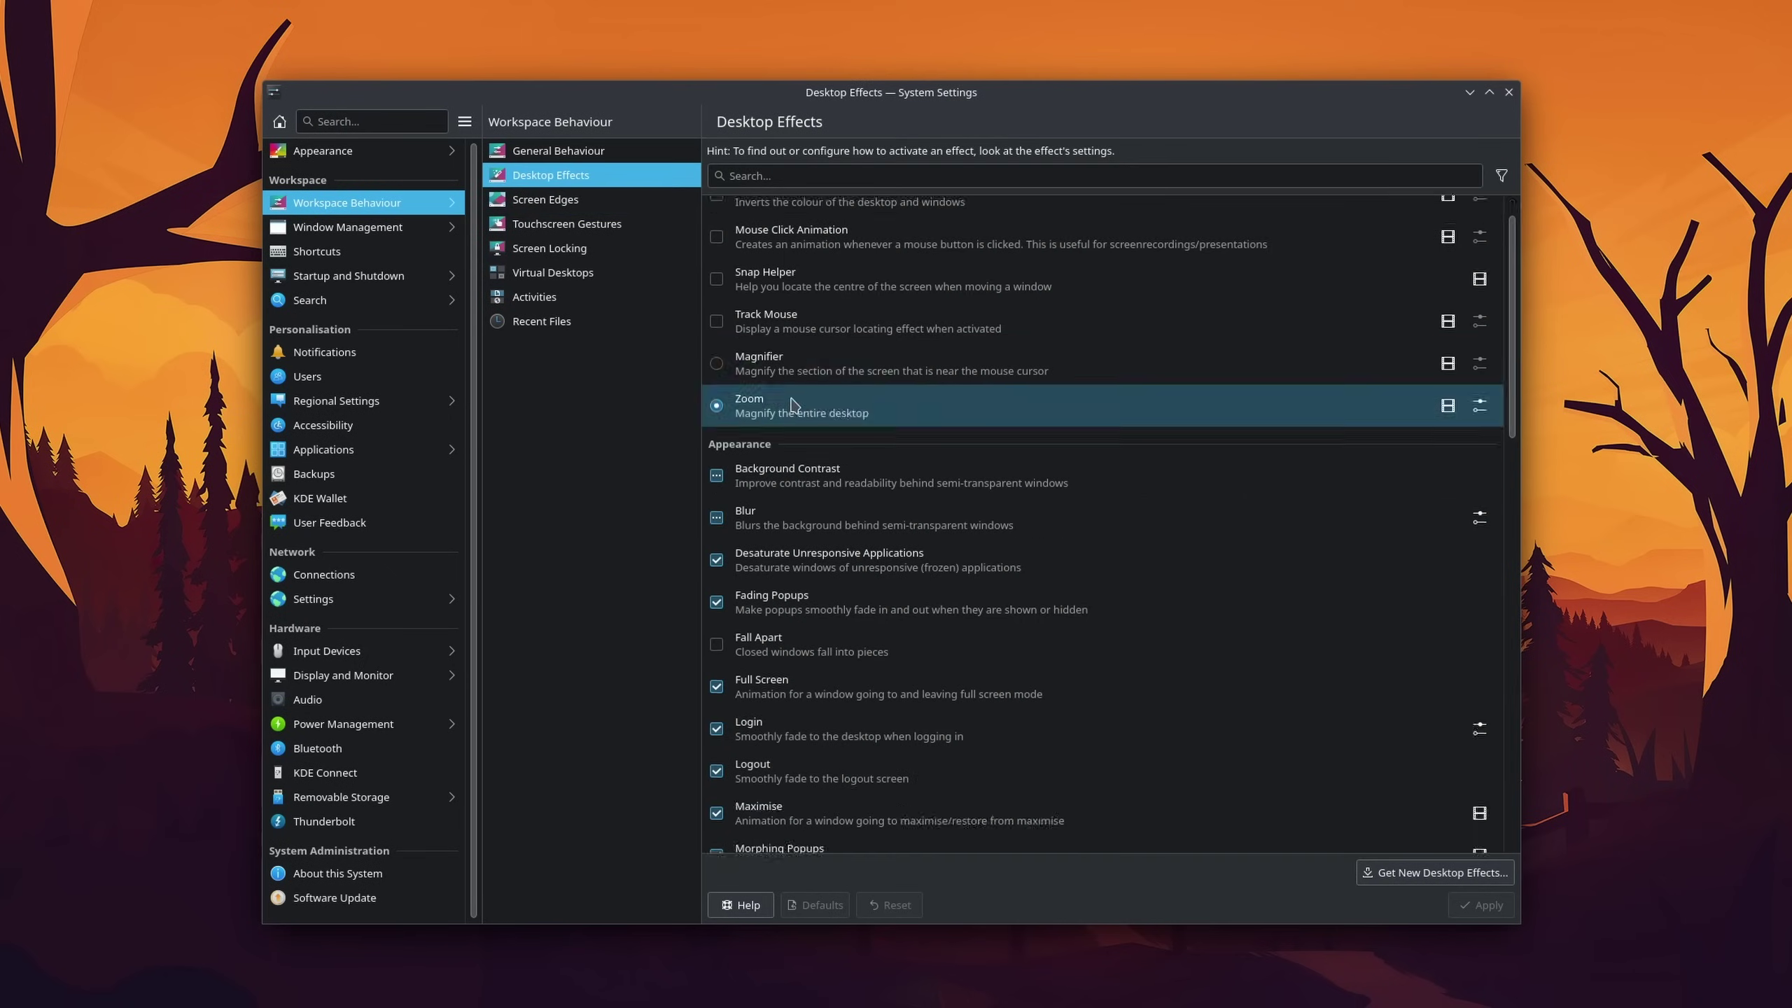
click(351, 162)
click(564, 223)
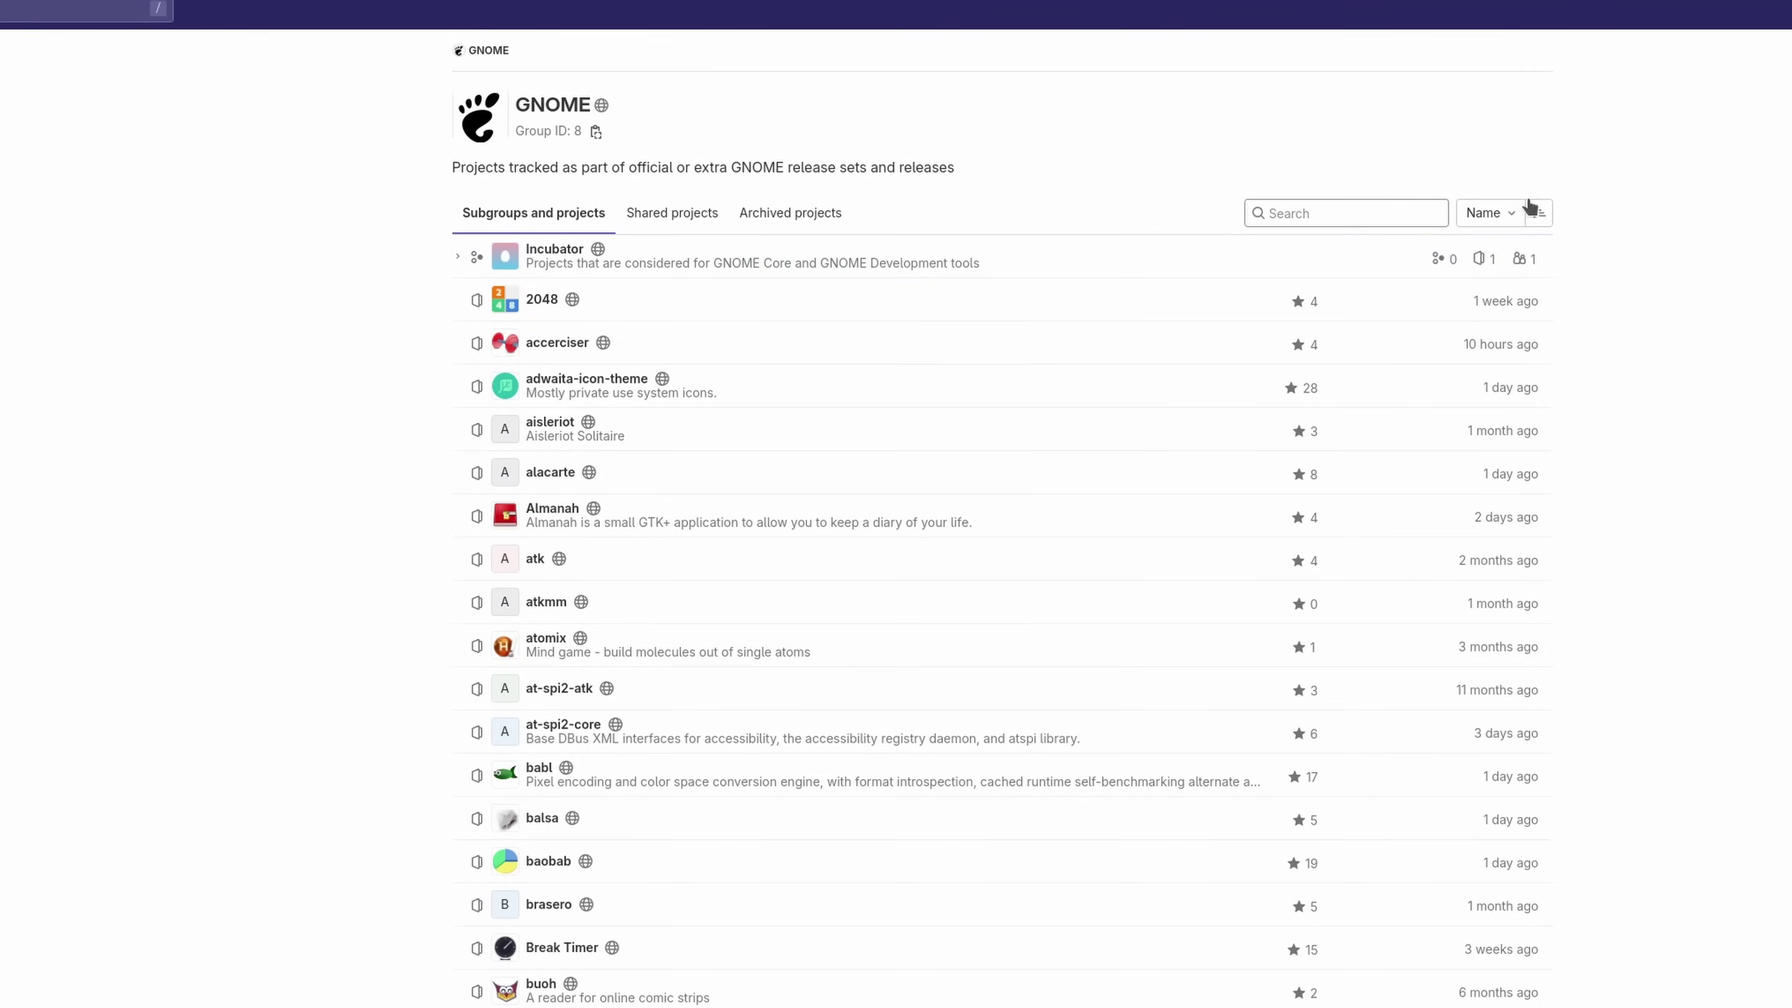
Search the GNOME group's merge requests for 'tear' and open Tearing updates protocol.
scroll(1531, 233, down, 1)
scroll(1510, 268, up, 1)
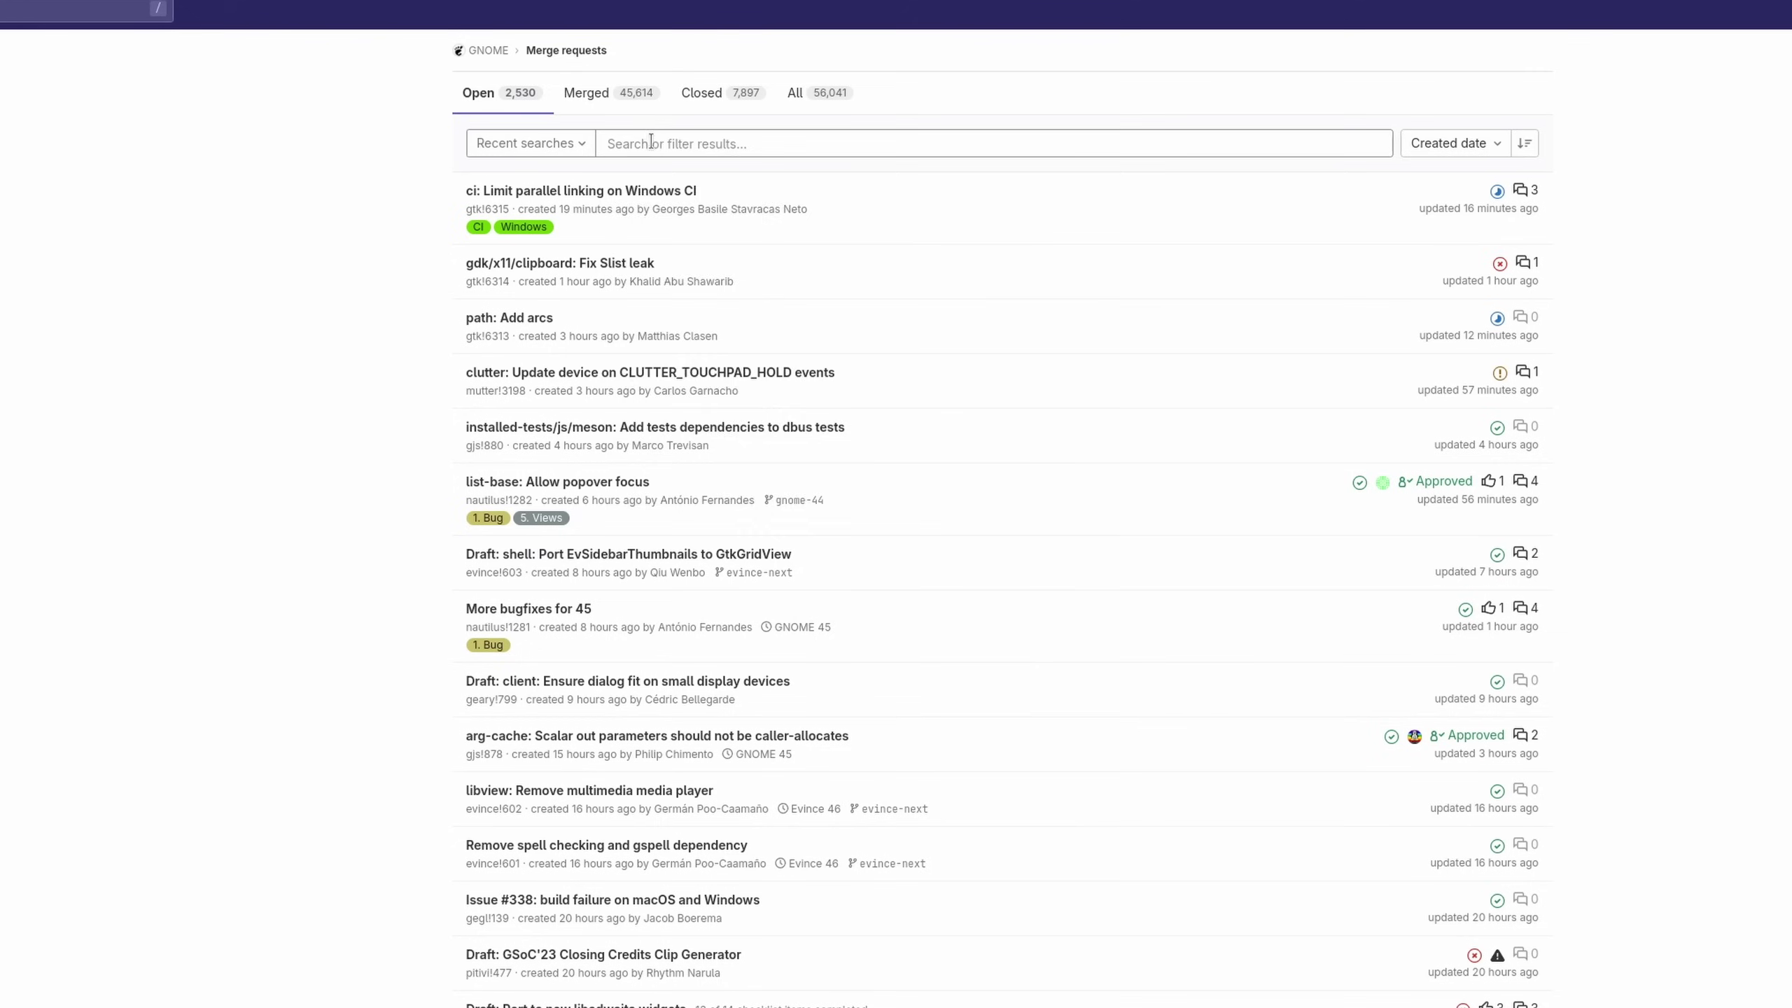
click(667, 144)
text(tearing)
key(Return)
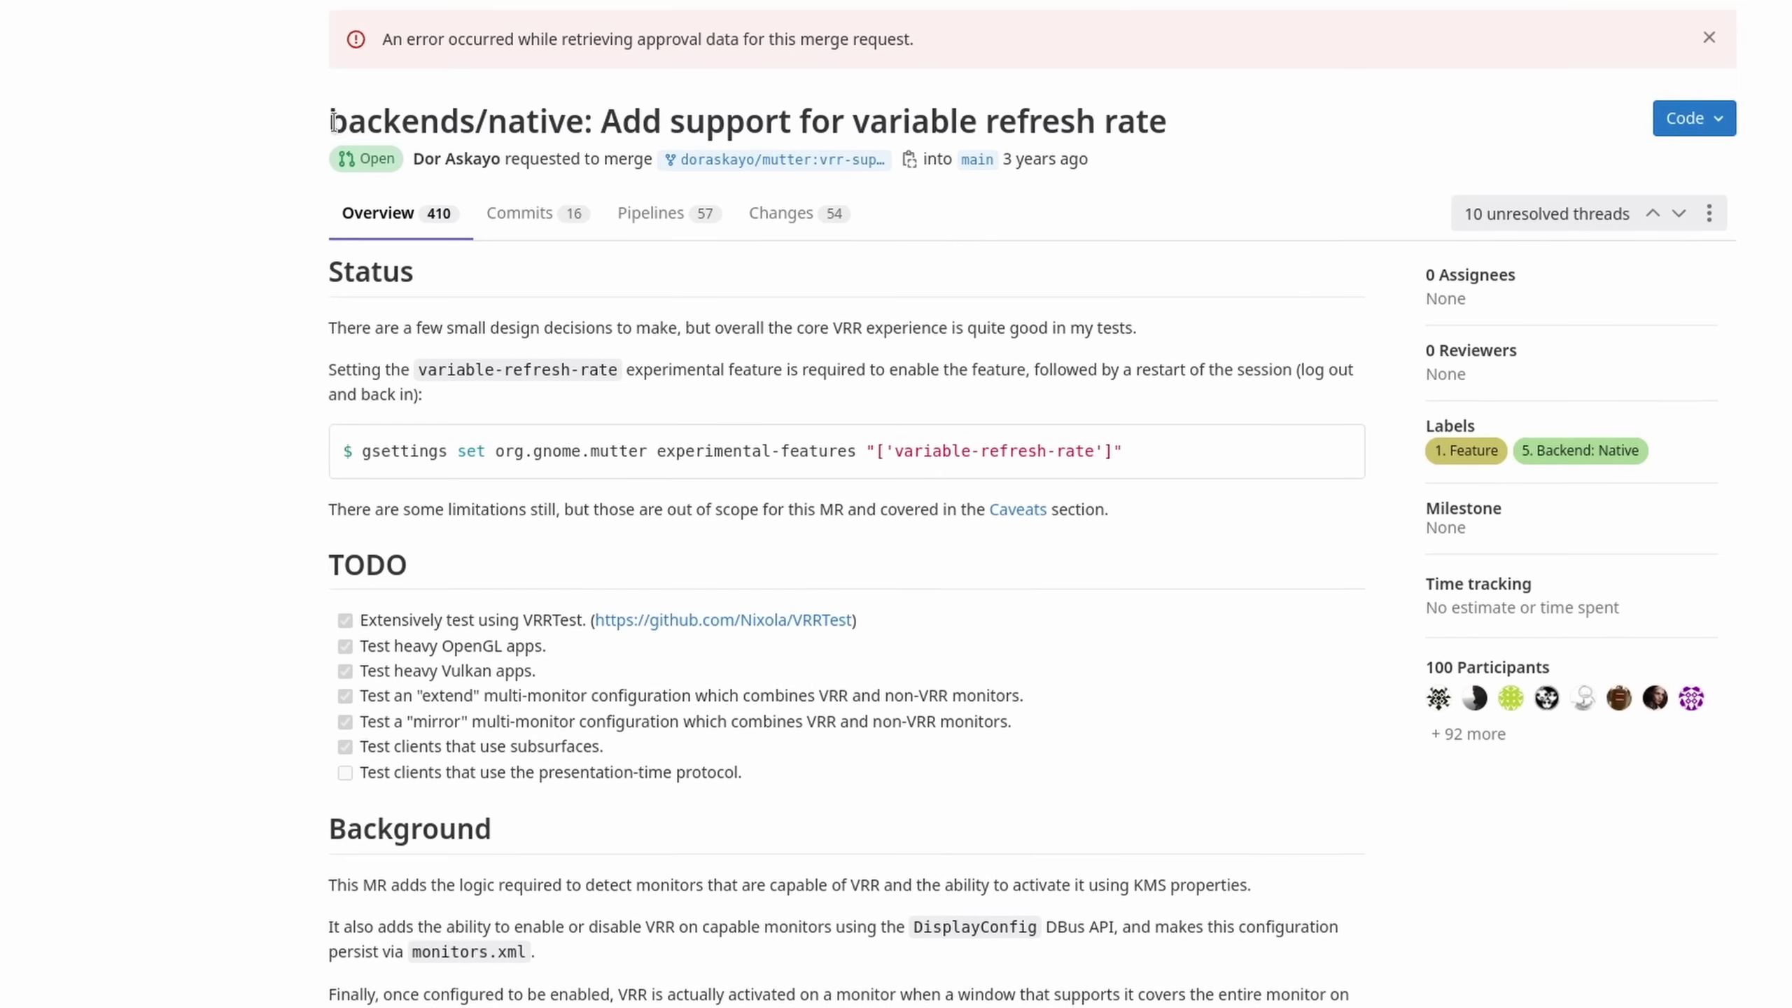
drag(329, 121, 1236, 143)
click(1235, 169)
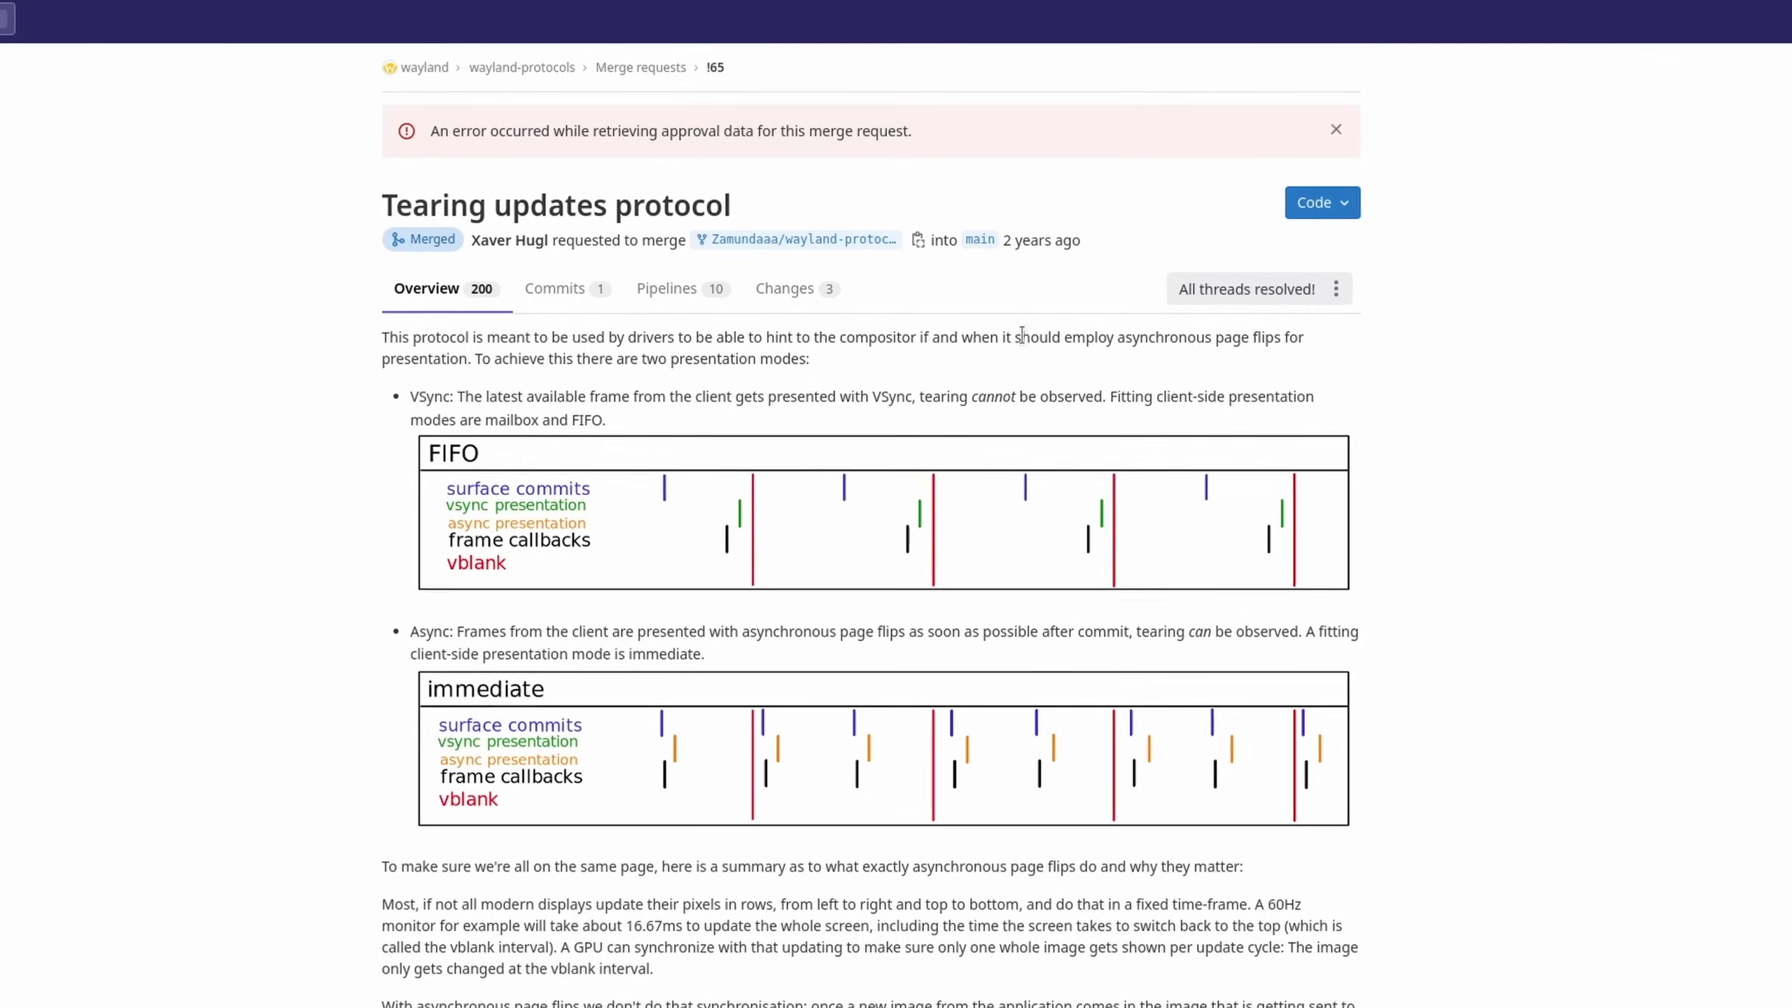
Scroll down the Fedora article and select the start of the gsettings command.
scroll(730, 755, down, 10)
scroll(733, 755, down, 5)
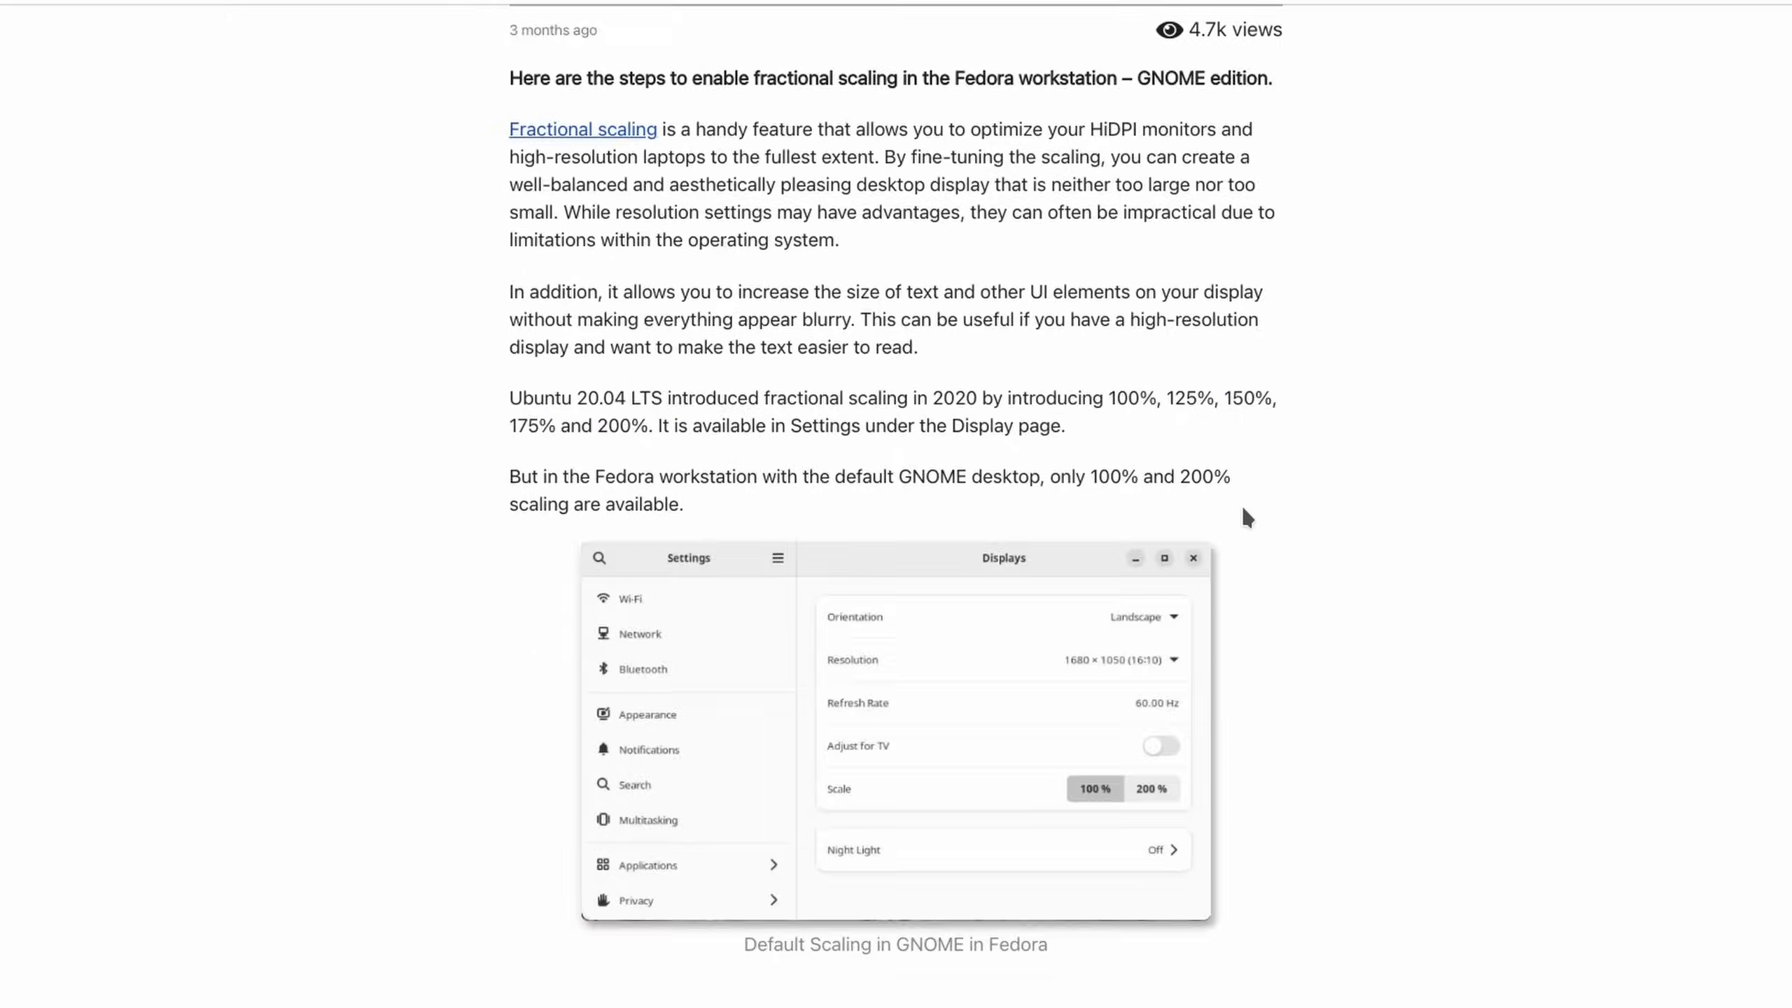
scroll(1242, 505, down, 10)
drag(532, 479, 746, 484)
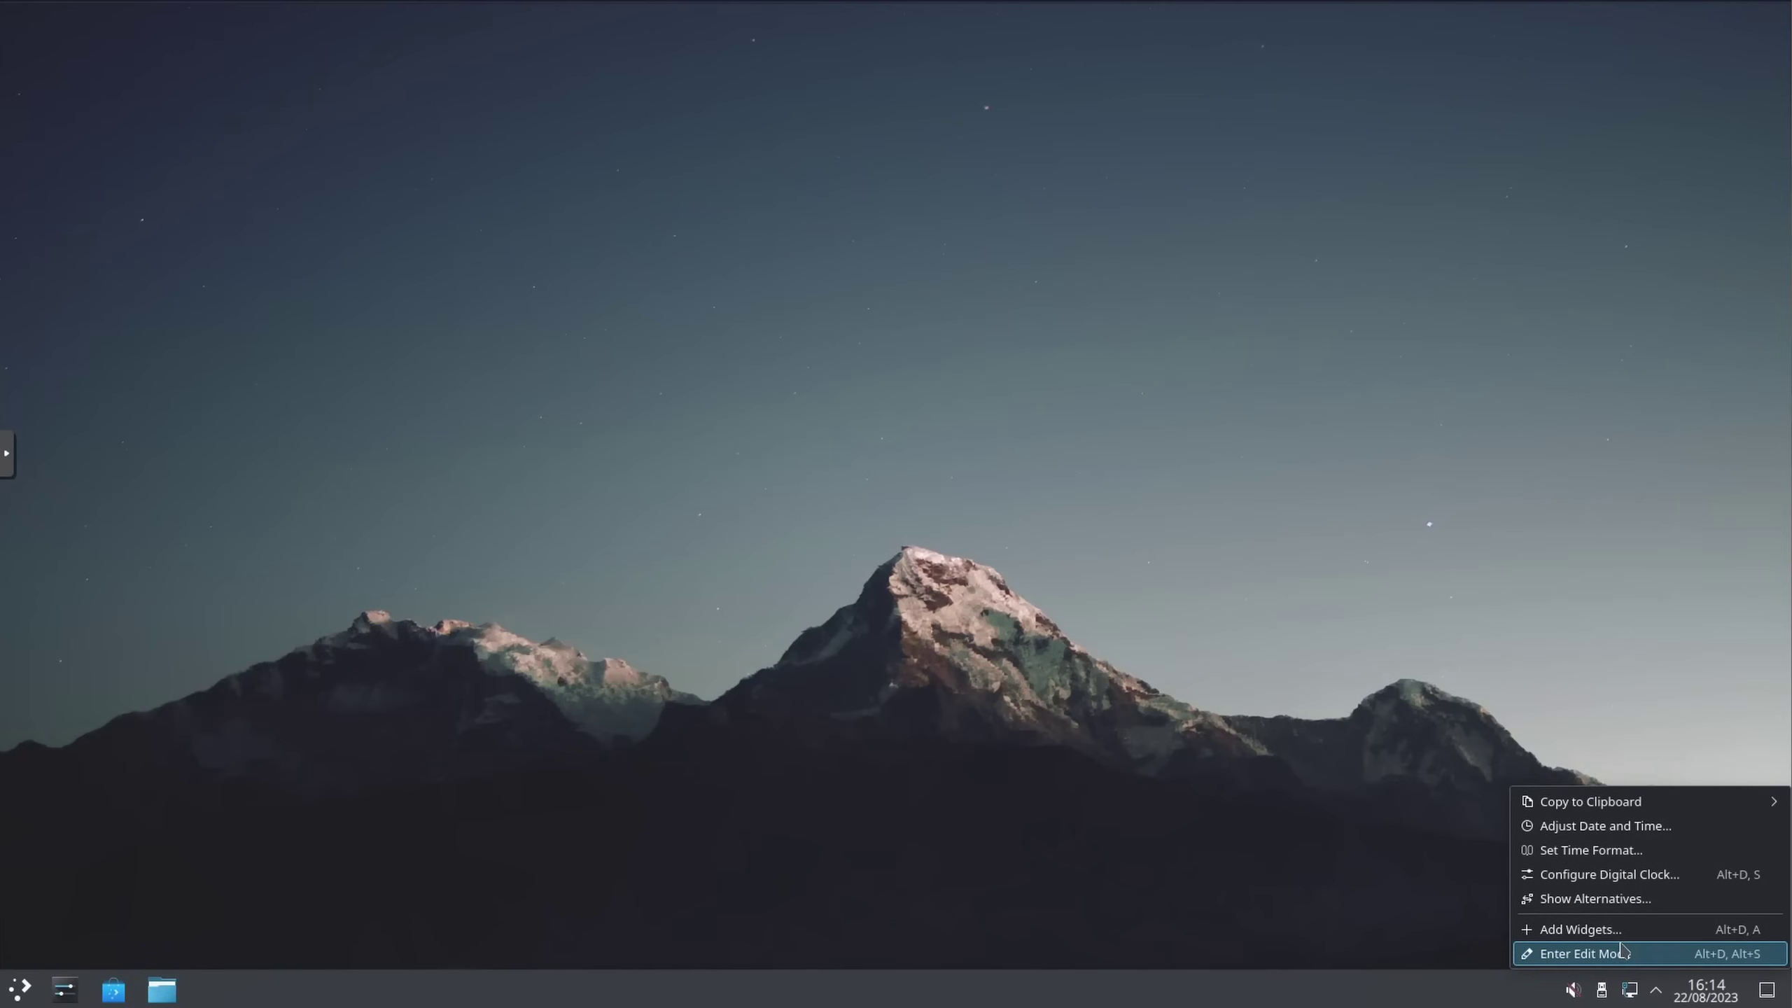
Put the Plasma desktop into edit mode from the clock's menu.
click(1620, 952)
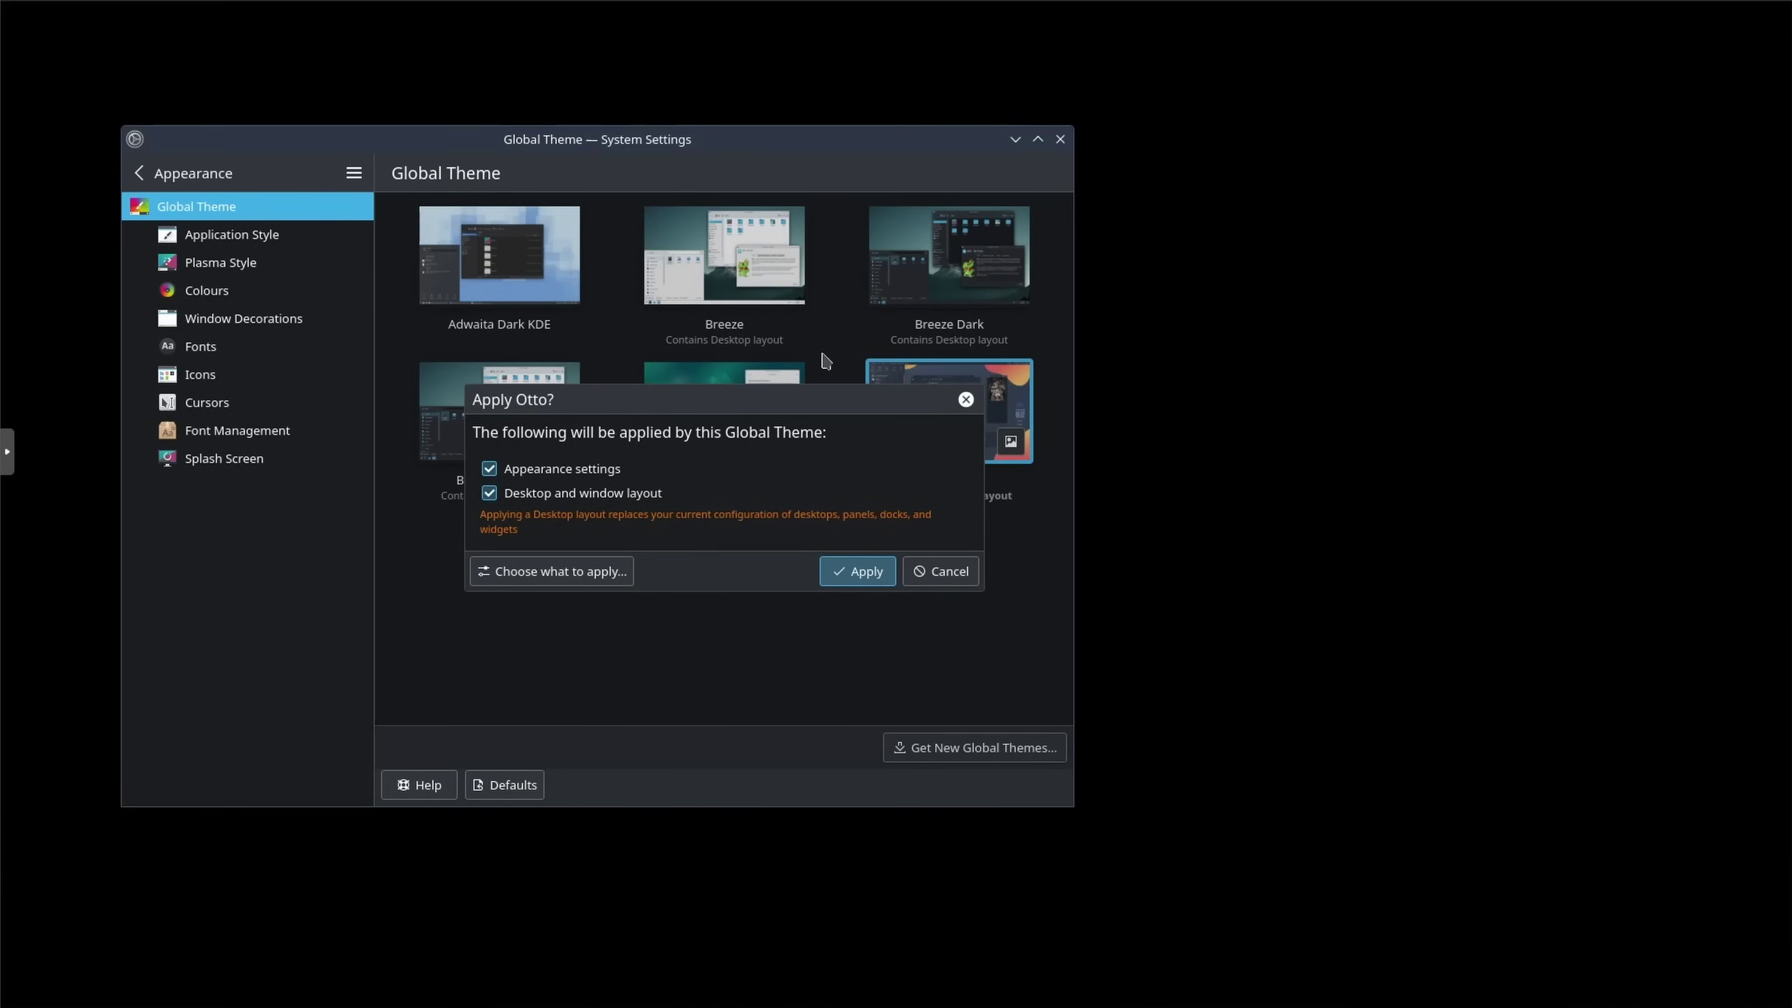
Apply the Otto global theme, close System Settings, and preview the Nordic theme from the launcher.
key(Return)
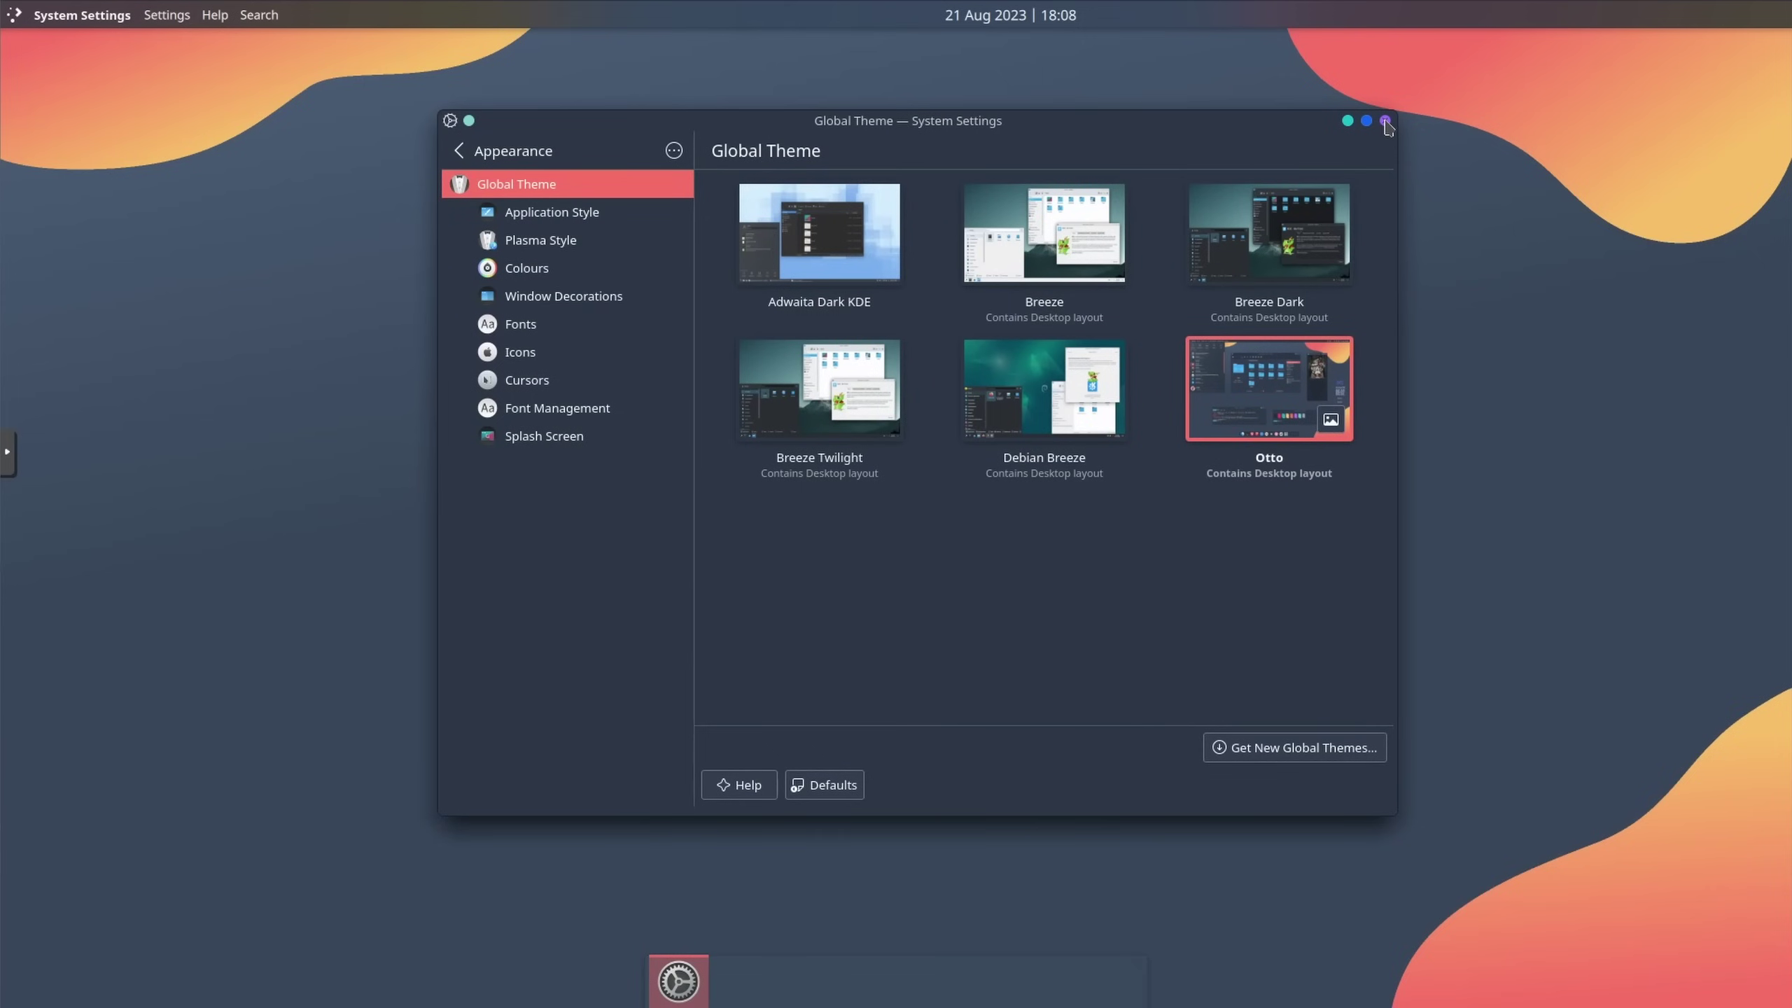
click(1385, 120)
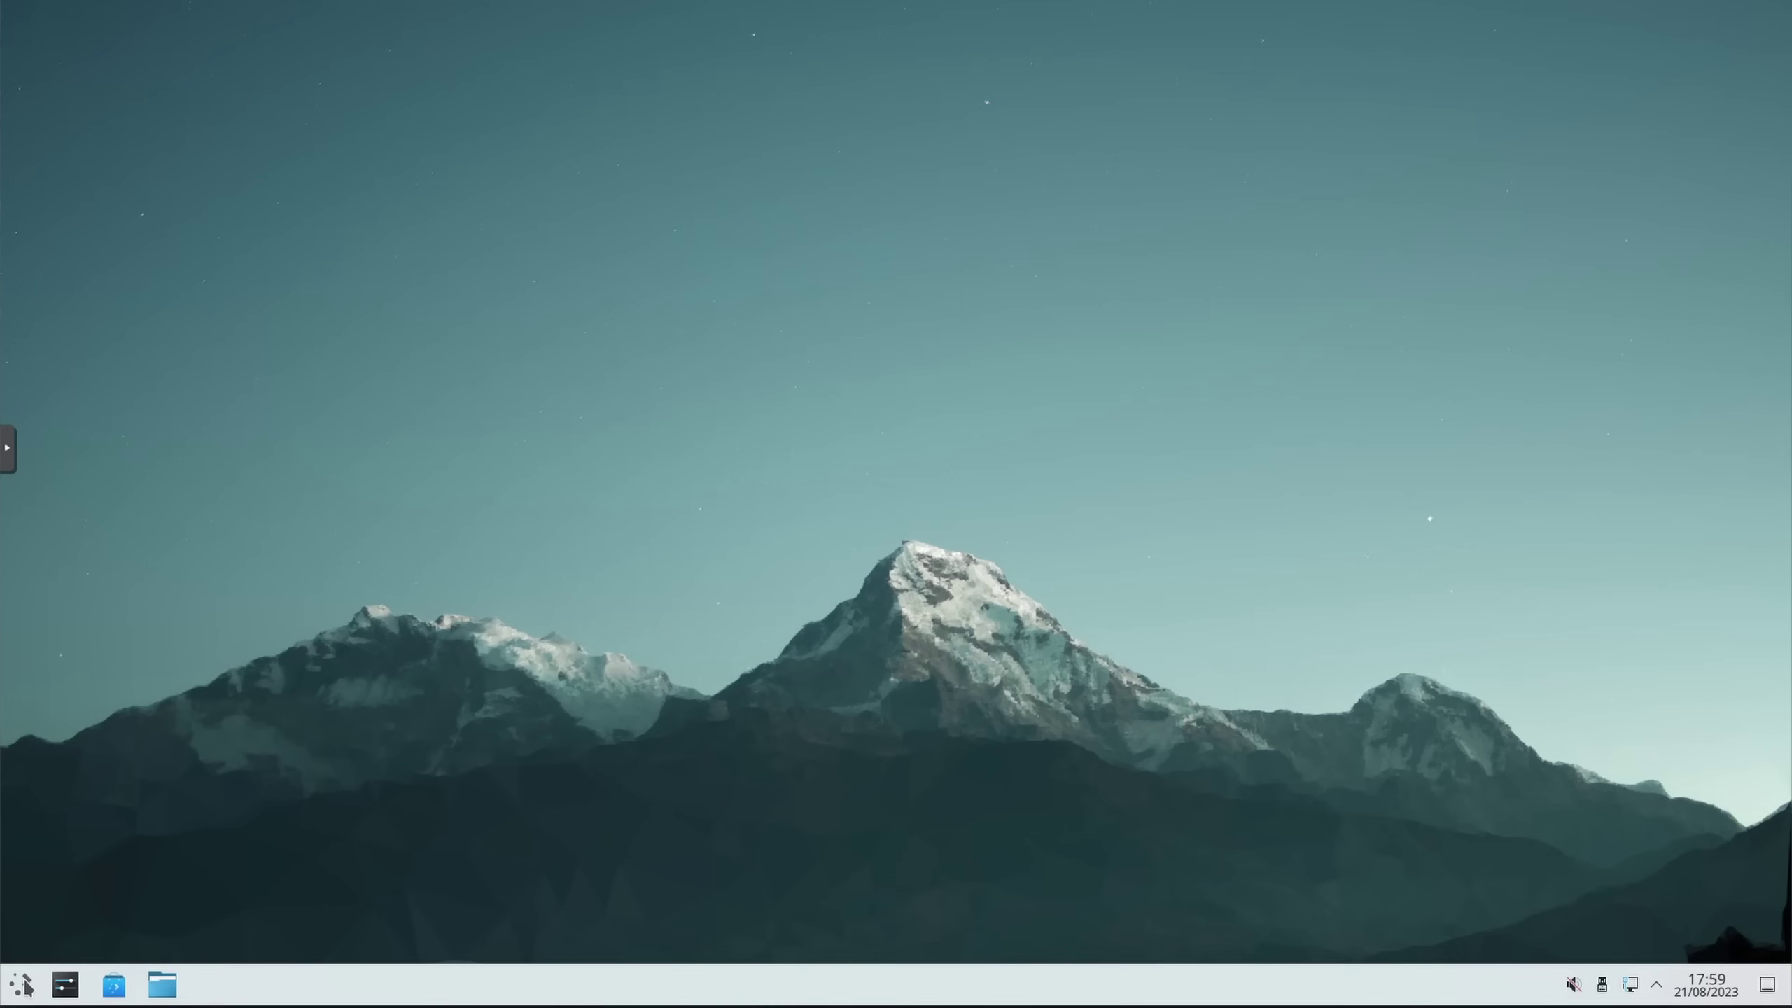
click(22, 984)
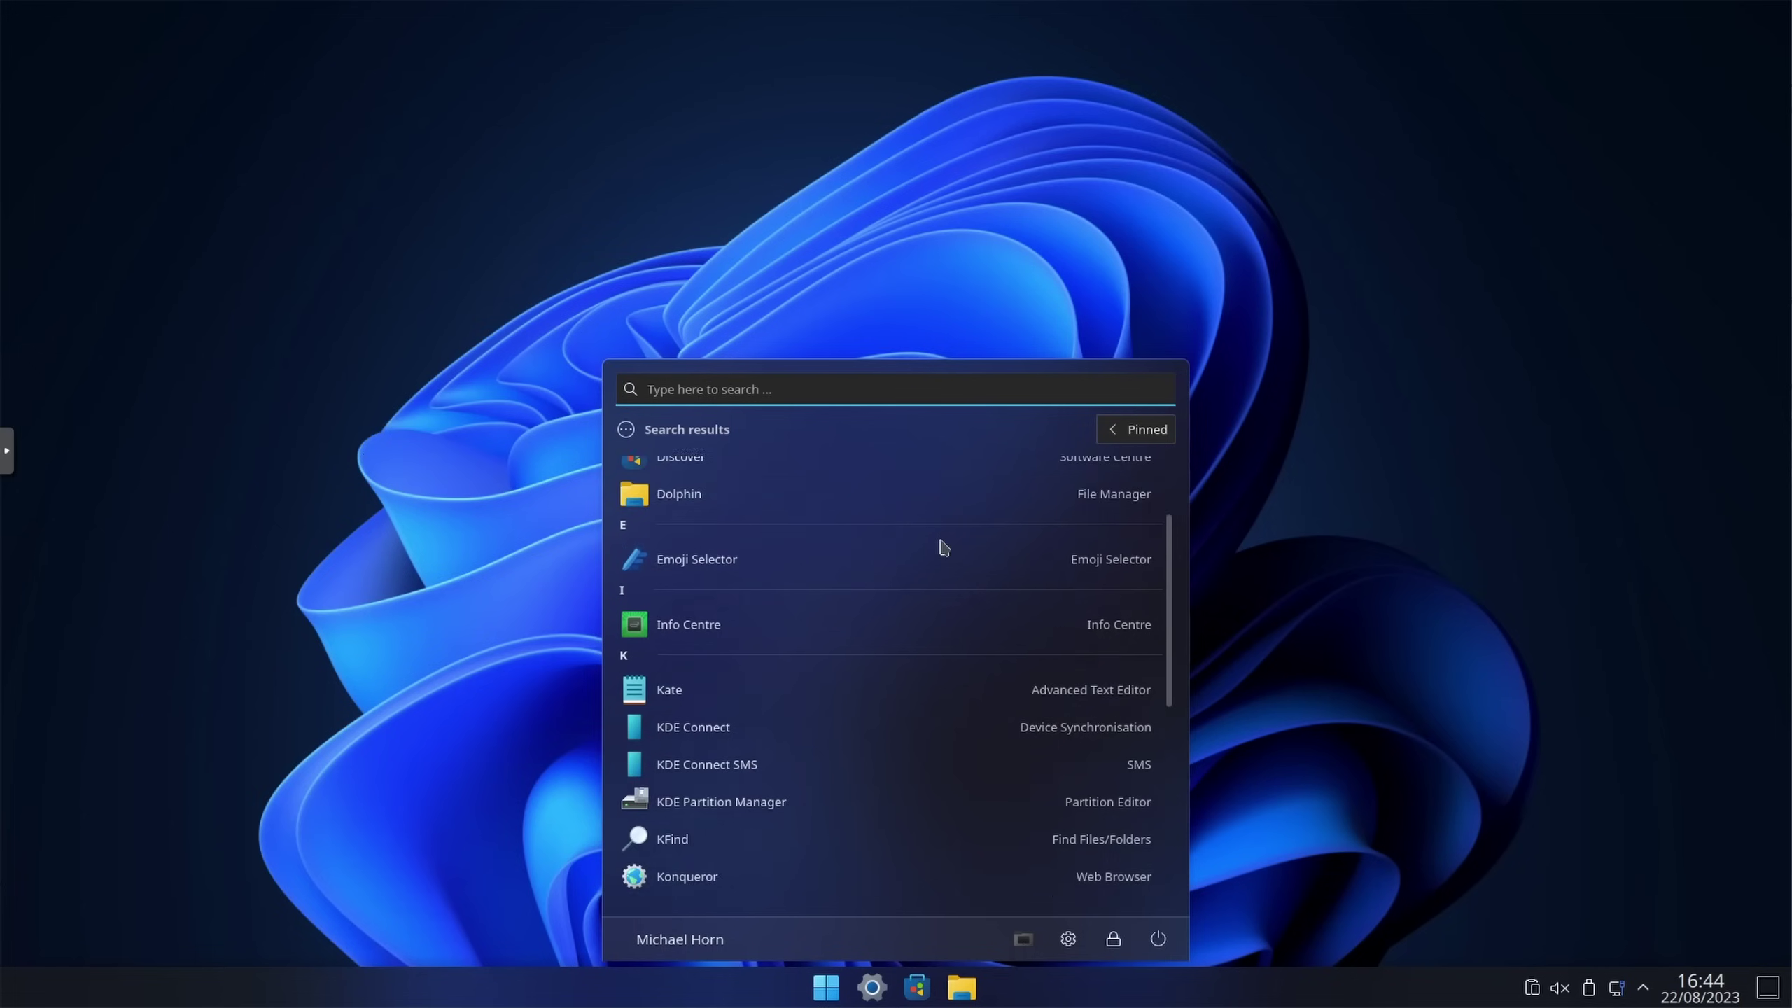
scroll(931, 565, down, 5)
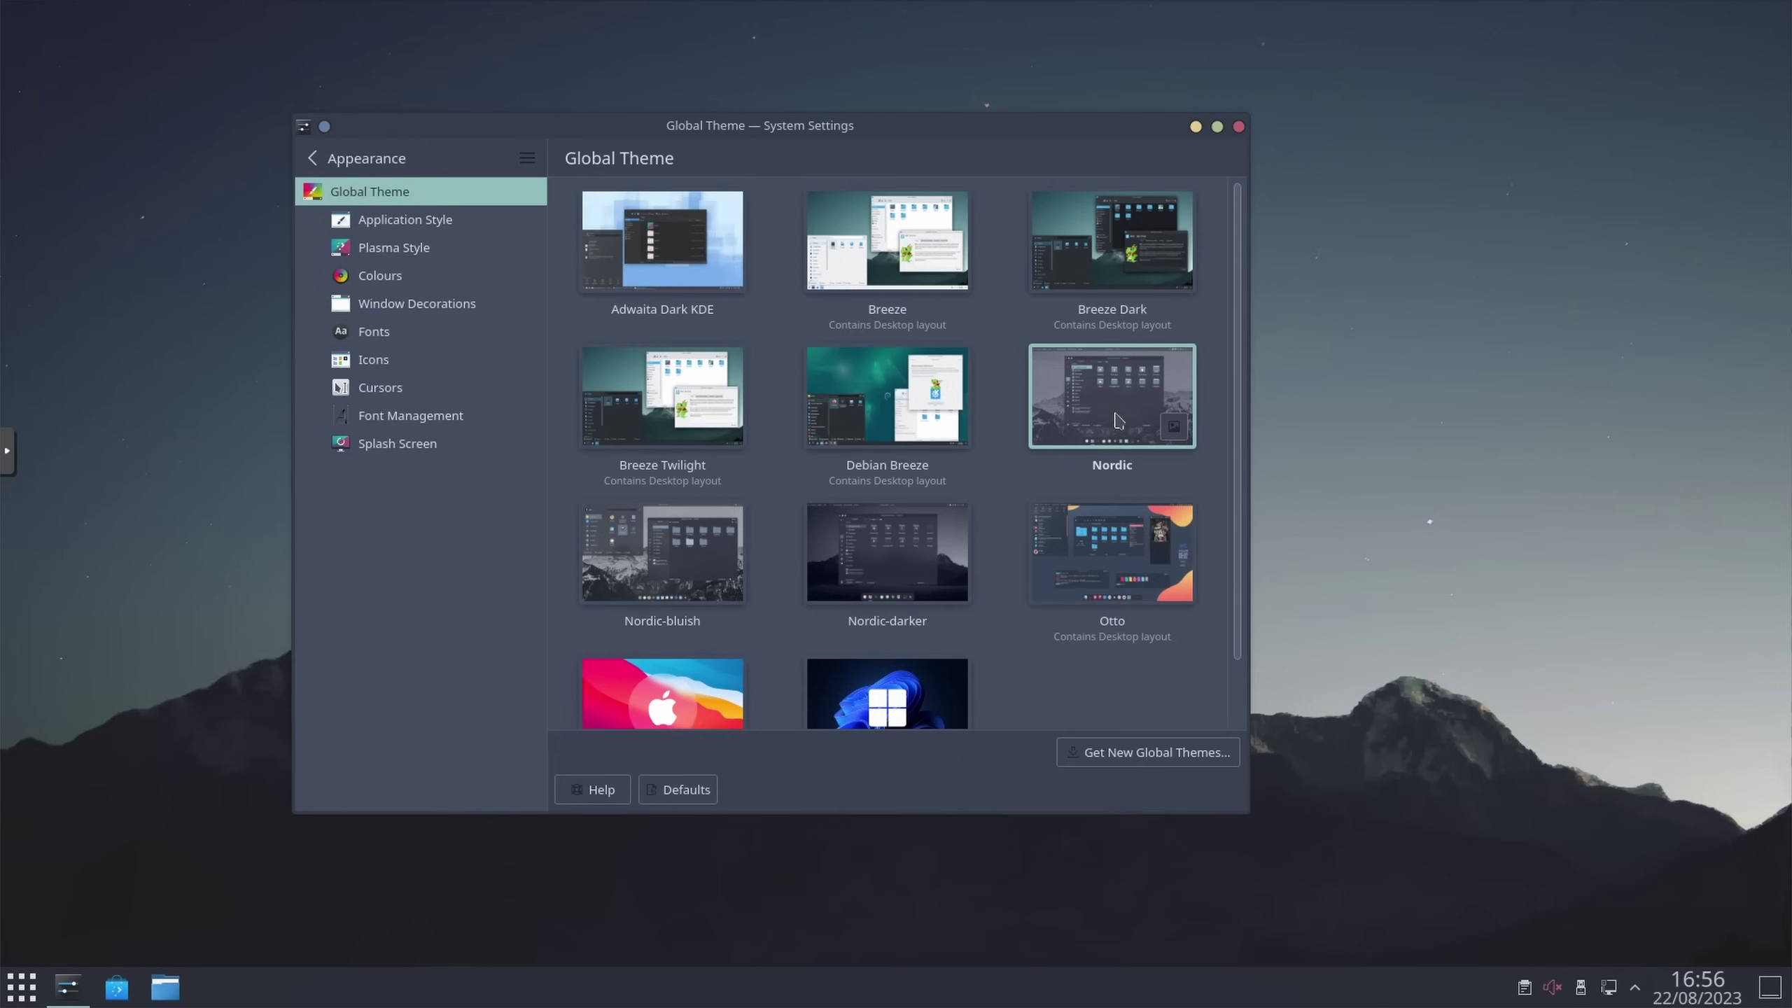
click(1171, 428)
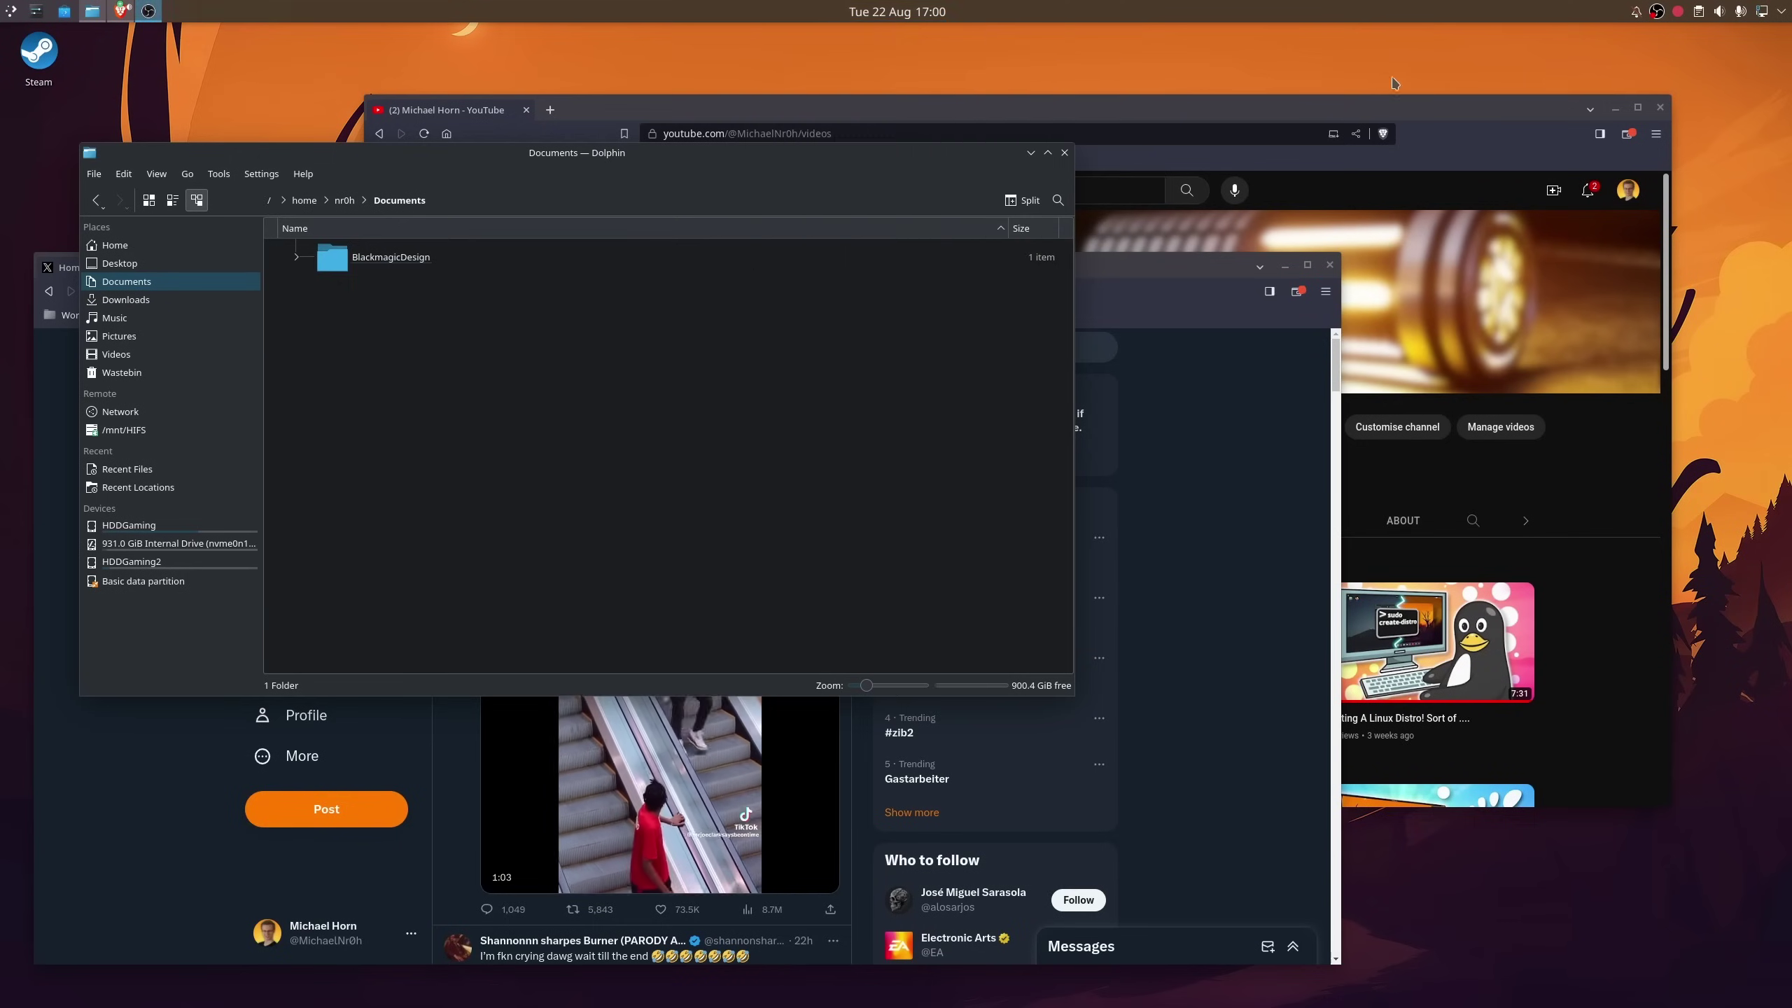
Open Overview with Meta+W, close Dolphin, and drag Brave onto a new virtual desktop.
key(super+w)
click(1008, 145)
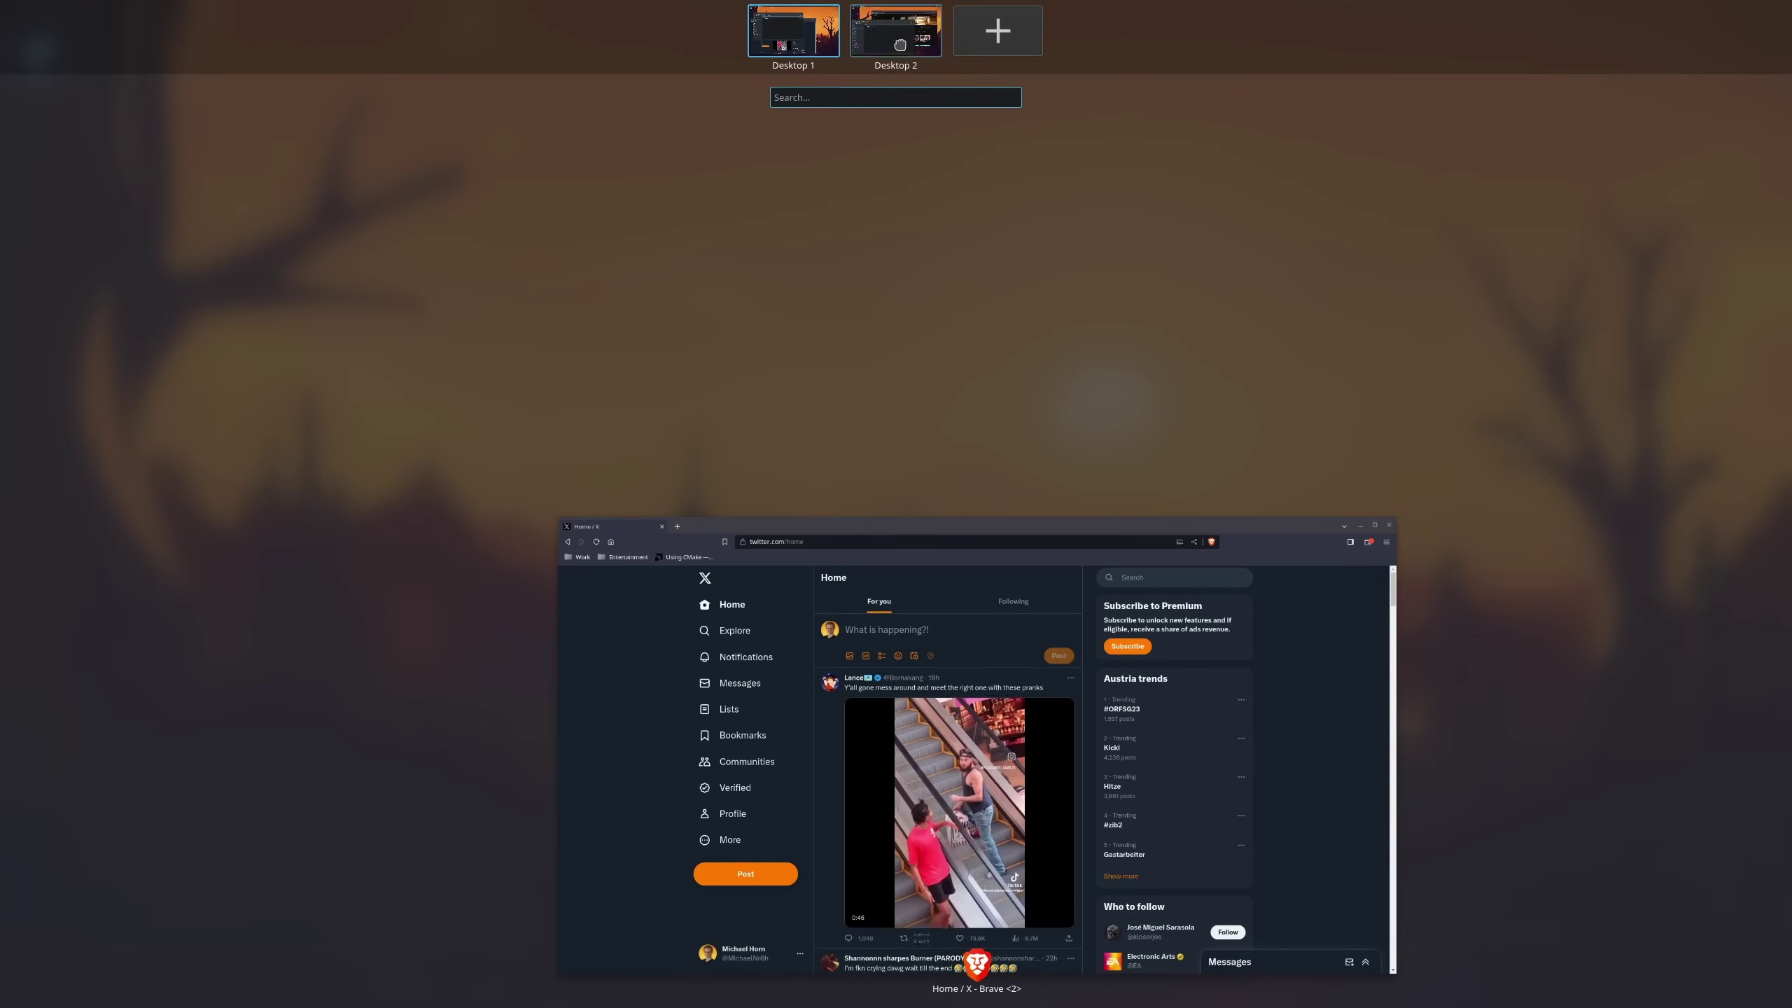
drag(1078, 244, 997, 30)
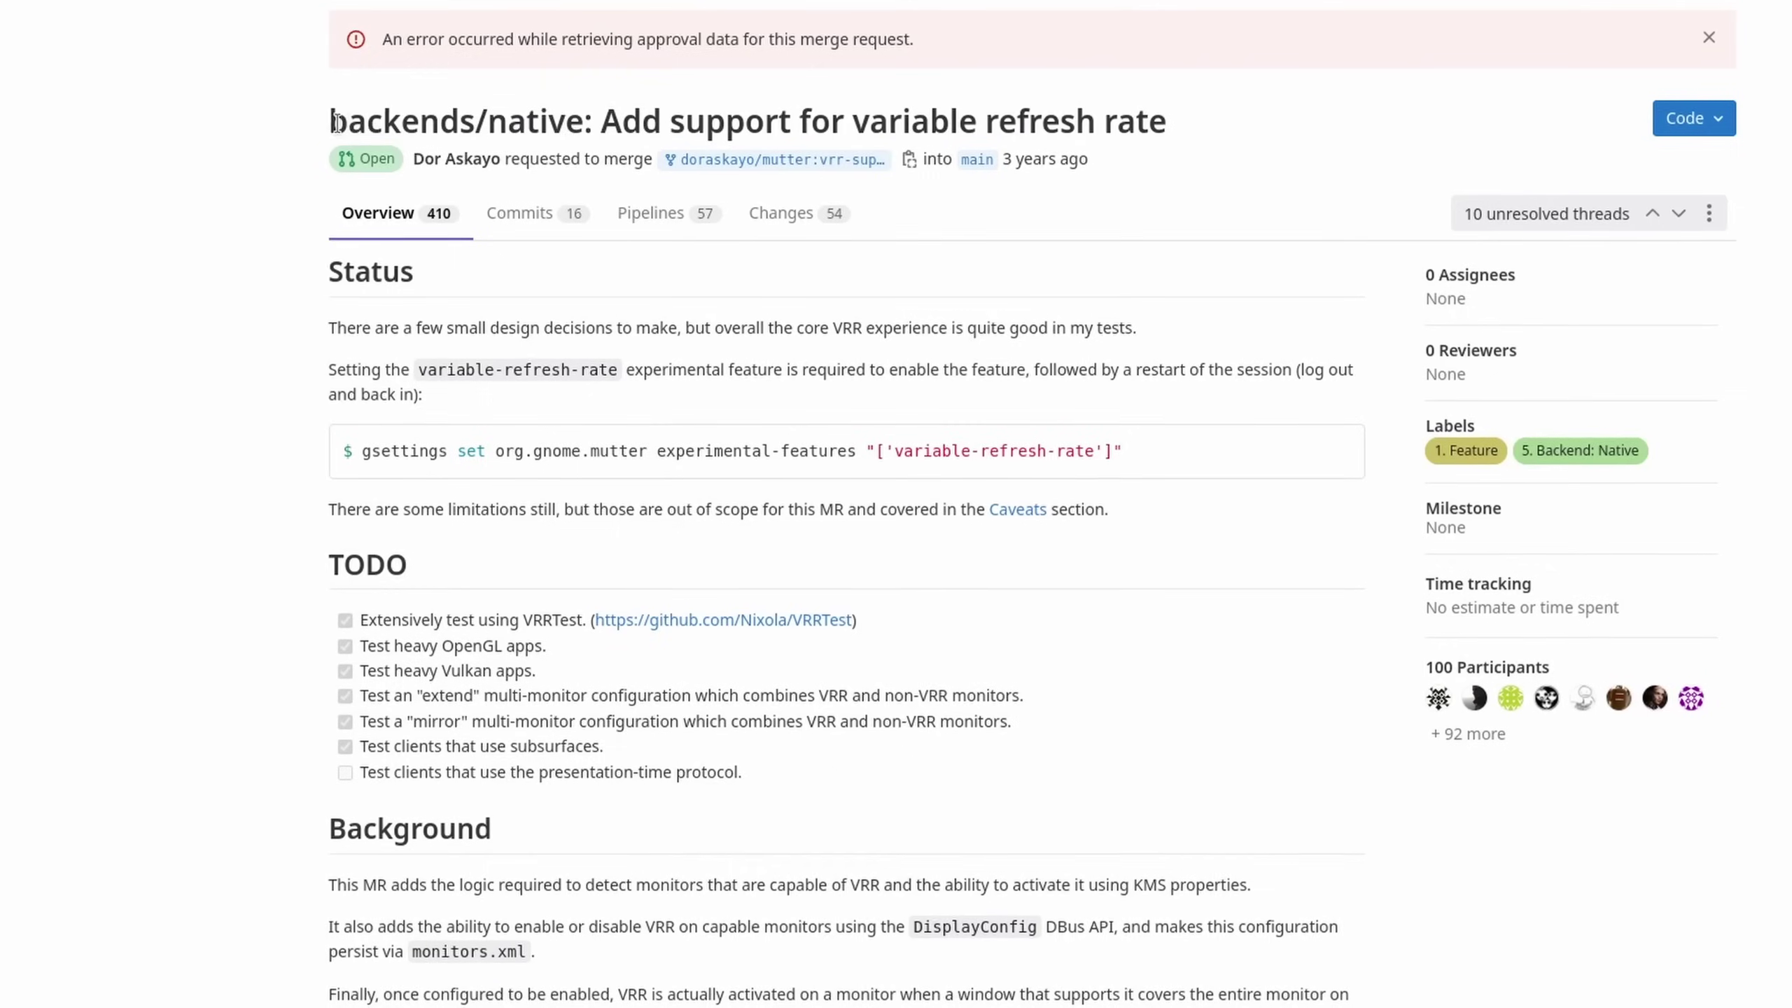
Highlight the title of the 'backends/native: Add support for variable refresh rate' merge request, then deselect it.
drag(327, 121, 1236, 141)
click(1236, 145)
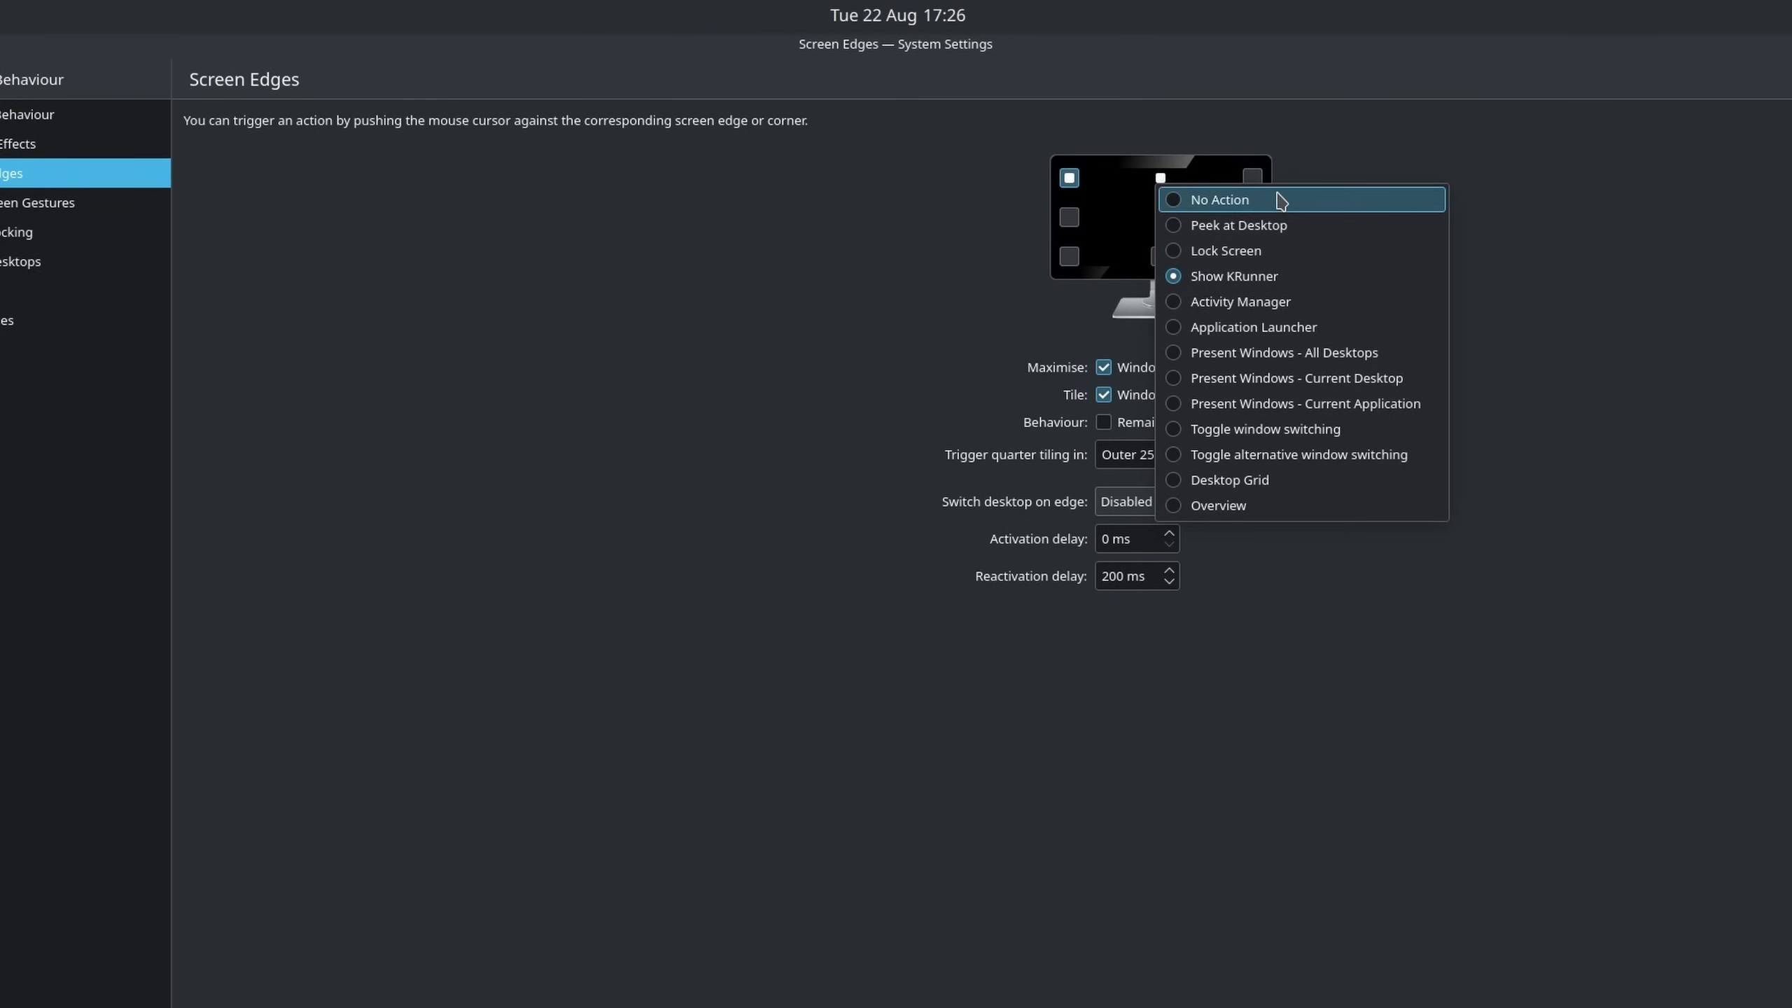
Set the screen edge action to No Action in Screen Edges.
click(1281, 200)
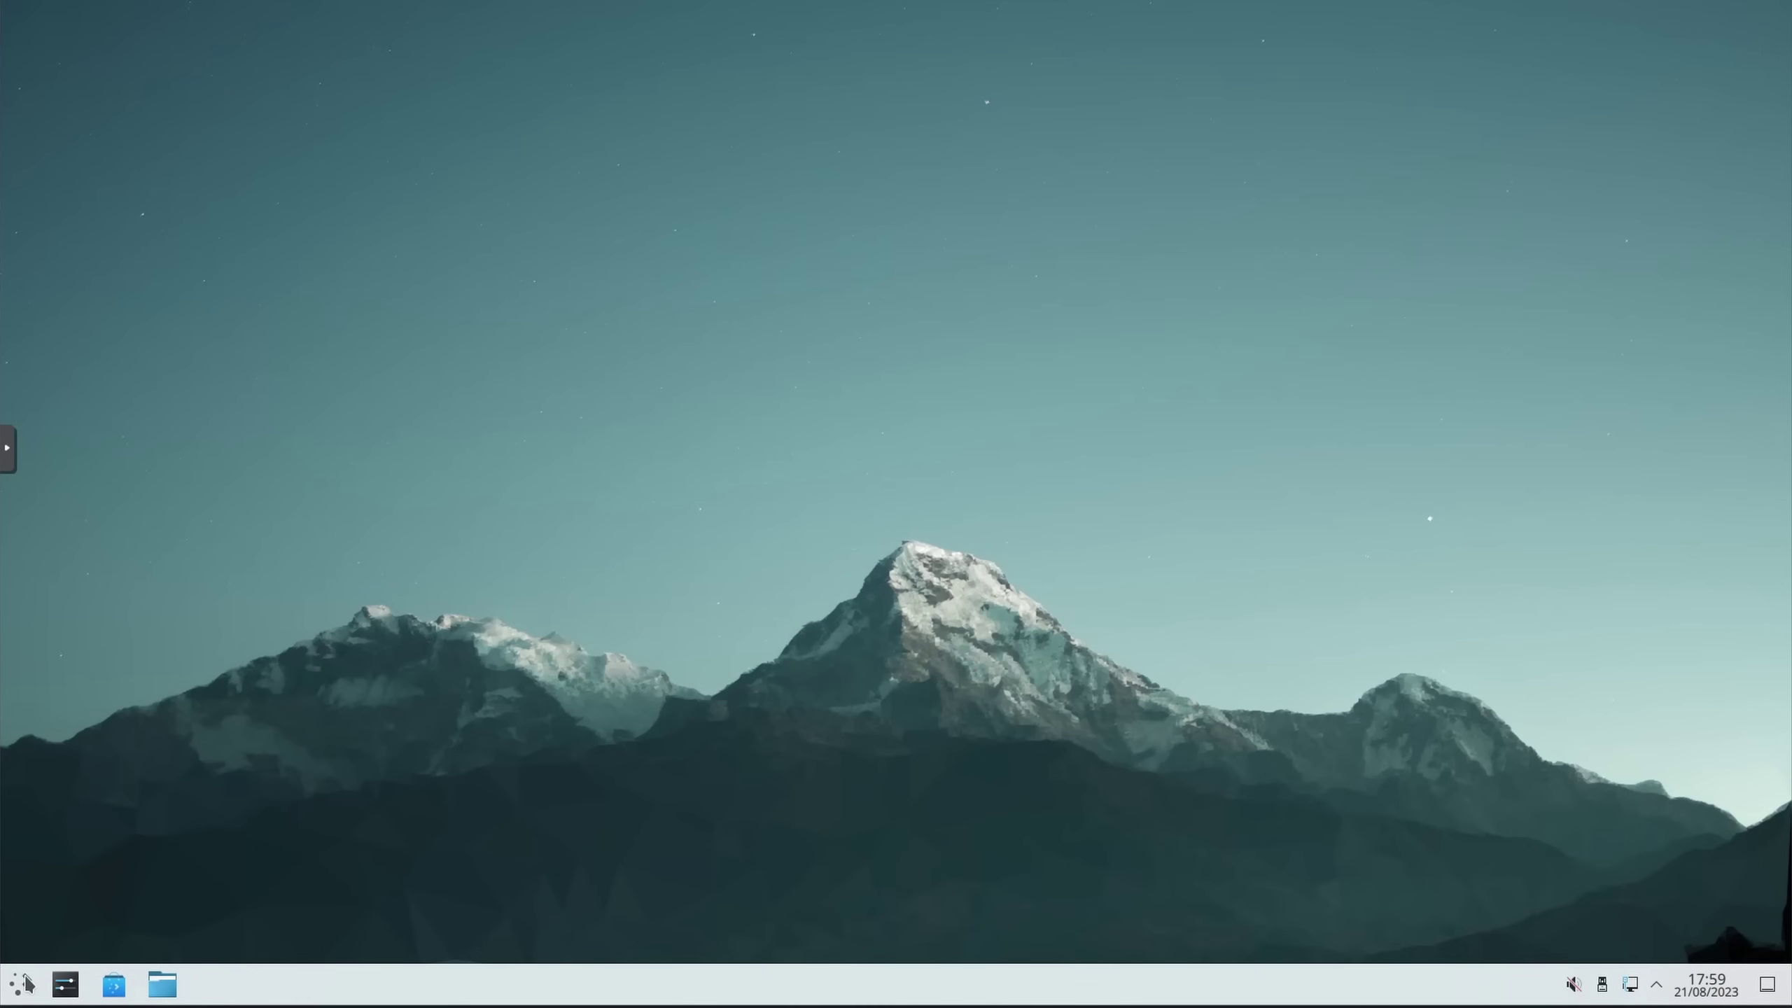
Open the launcher, show the Meta+W overview, then drop a widget onto the panel beside the clock.
click(22, 985)
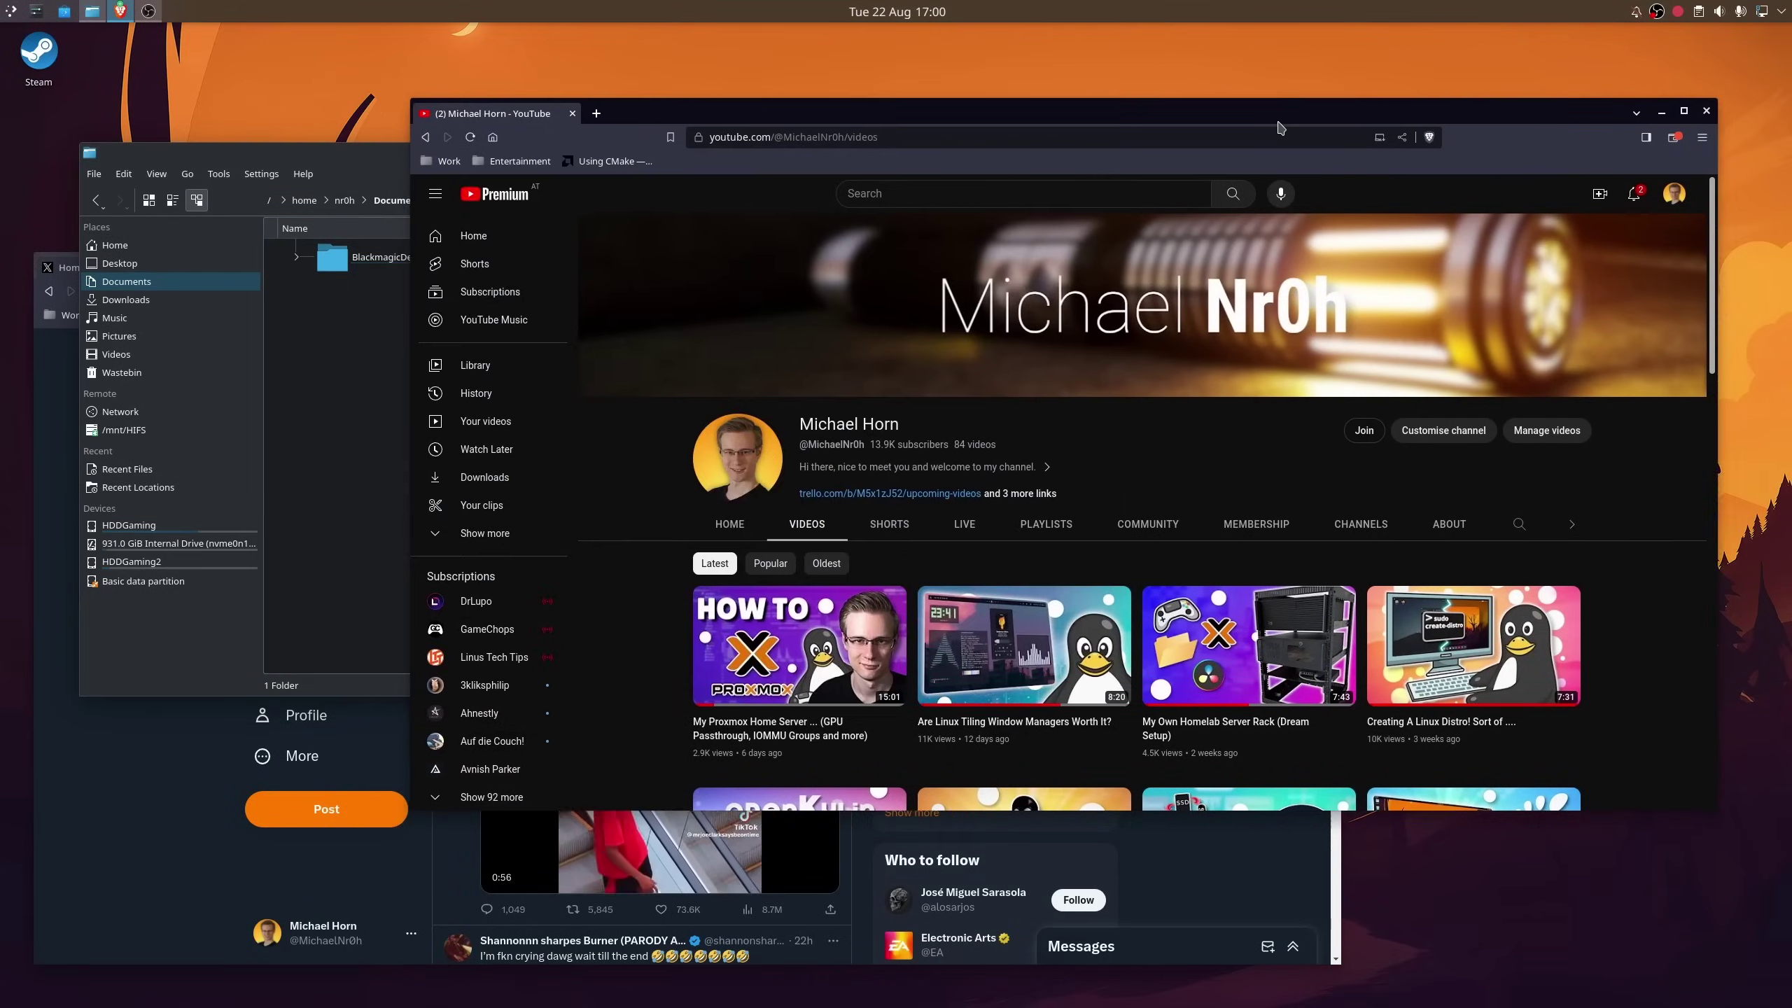
key(super+w)
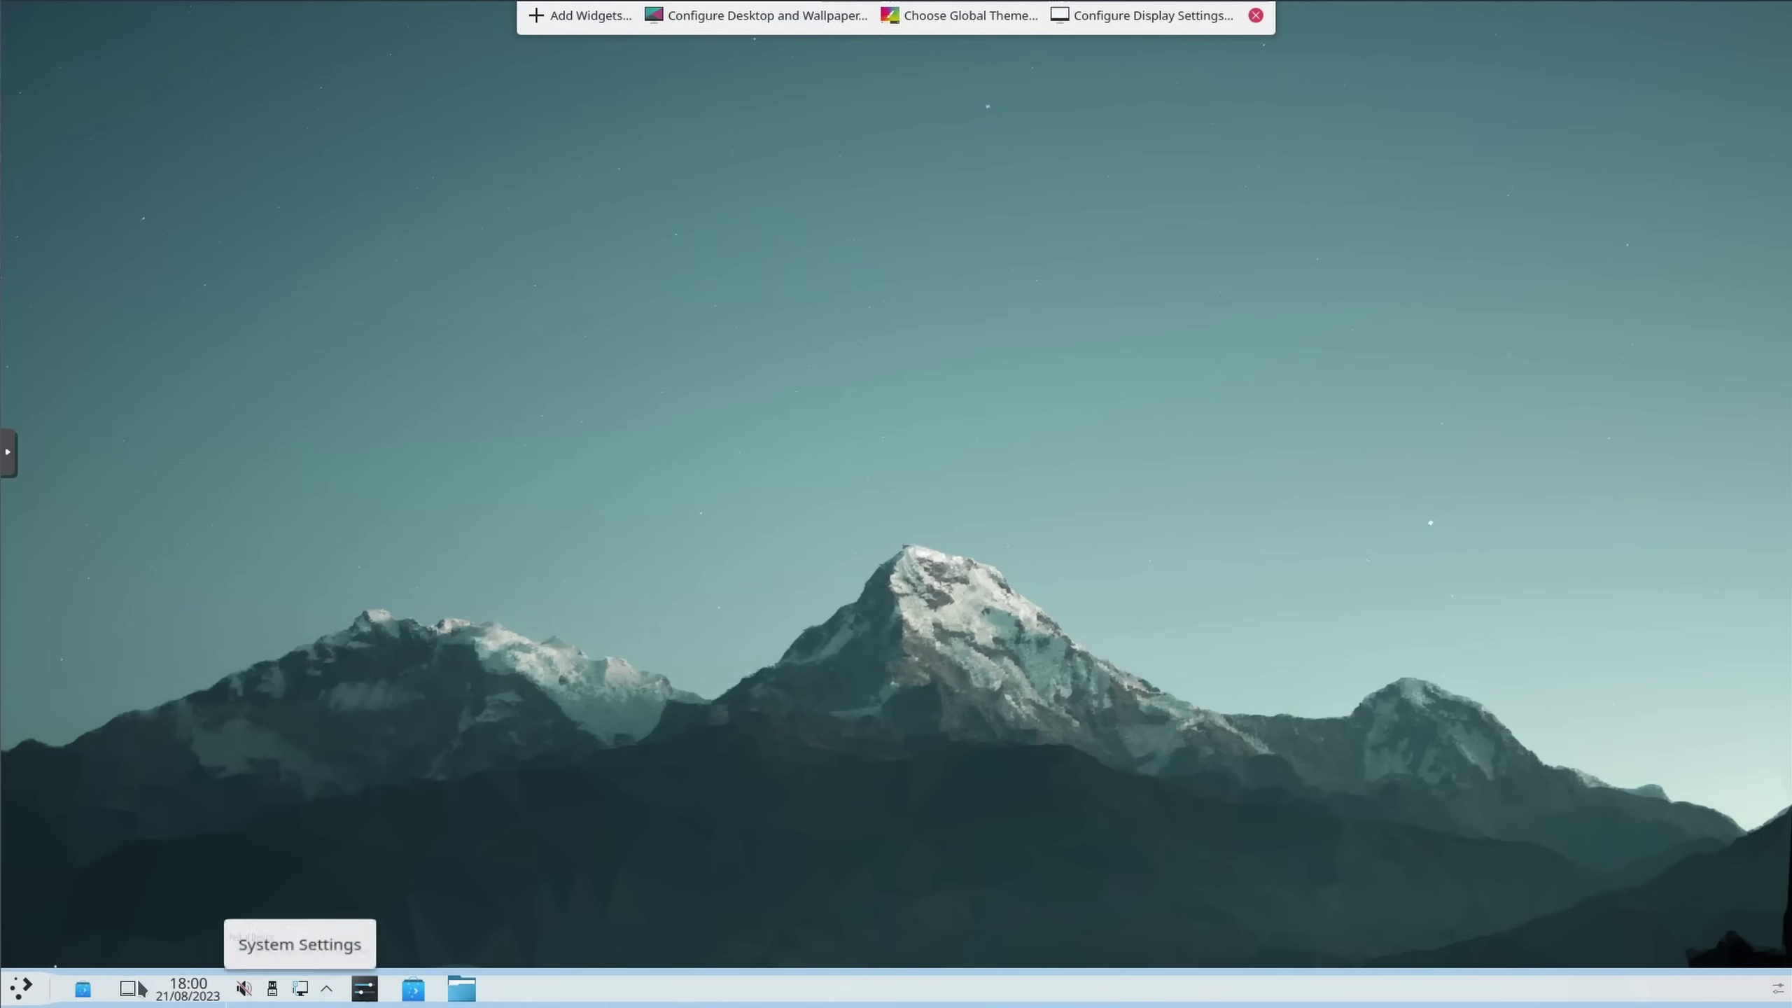
drag(141, 988, 210, 995)
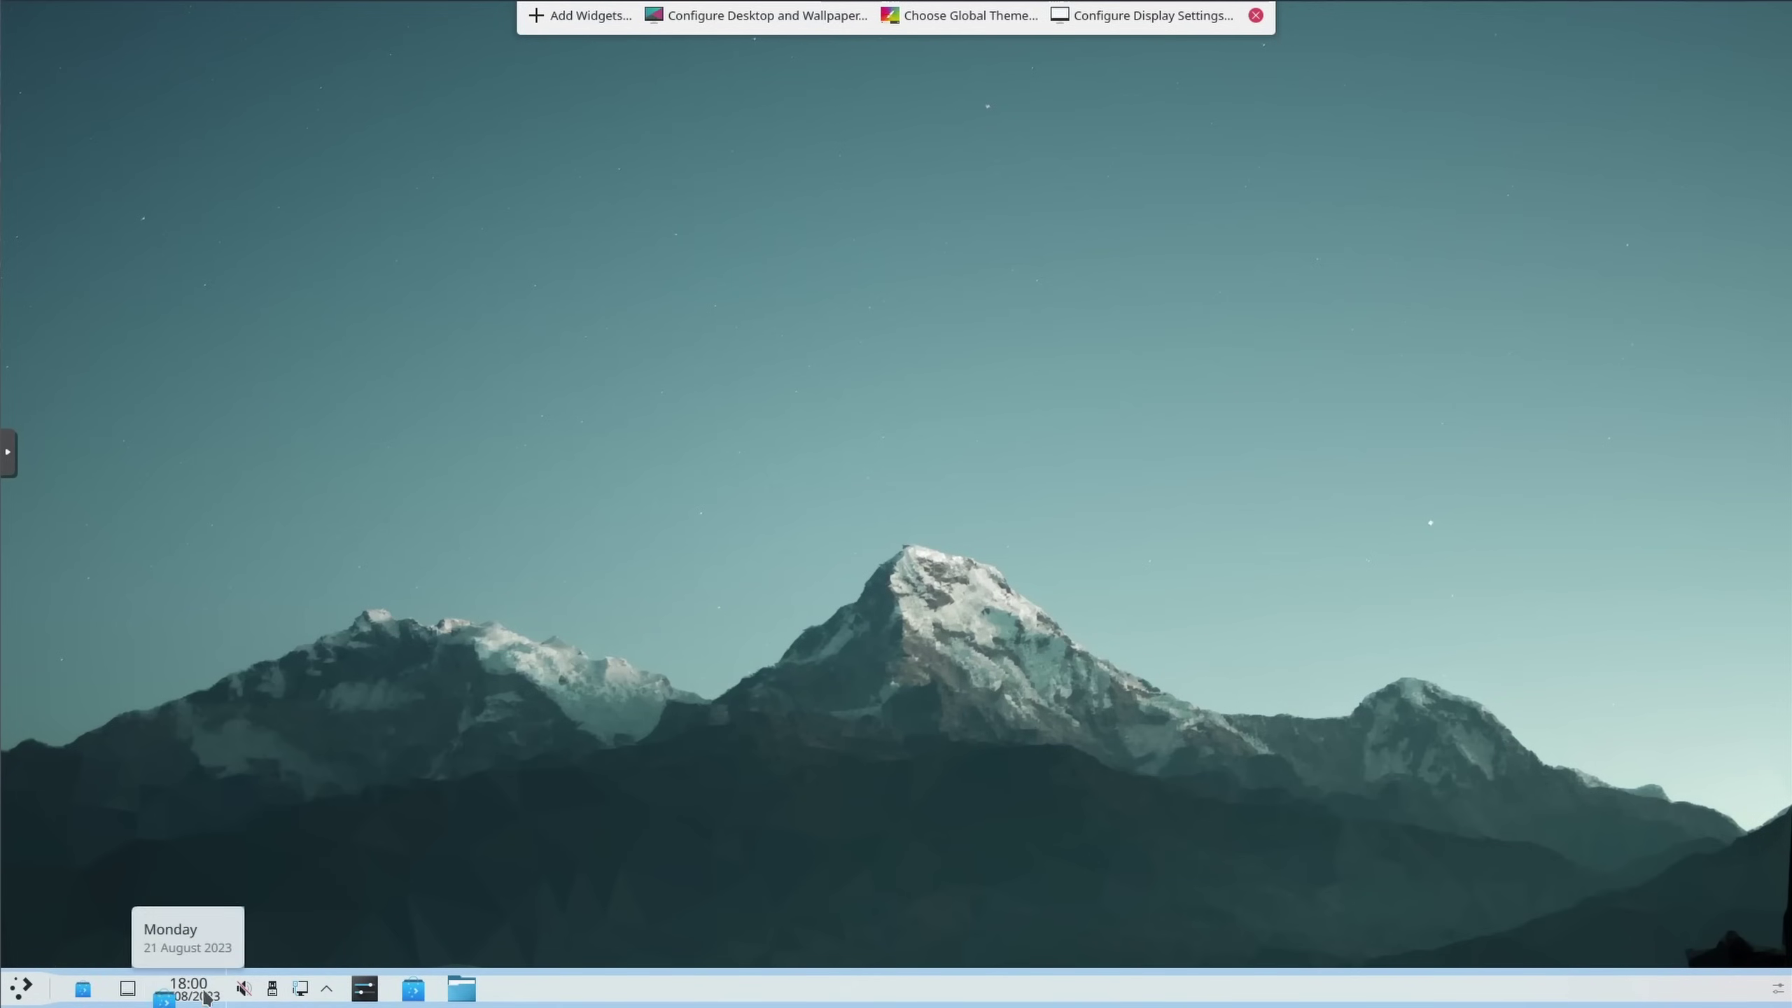